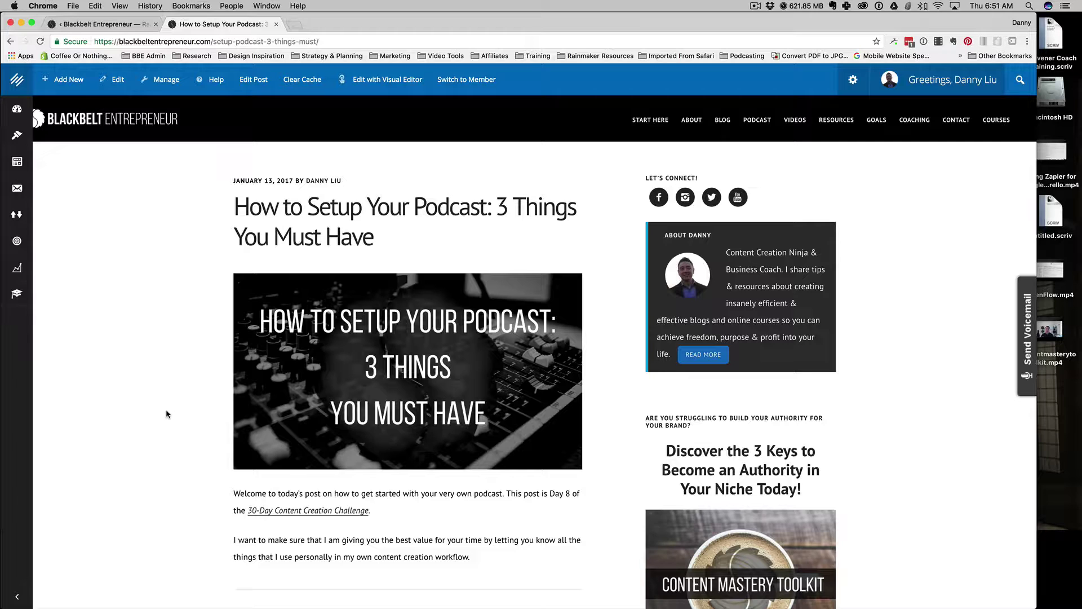
Scroll down the podcast post to the 'Click here to get your Free Content Mastery Toolkit!' link.
{"action": "scroll", "coordinate": [166, 414], "scroll_direction": "down", "scroll_amount": 8}
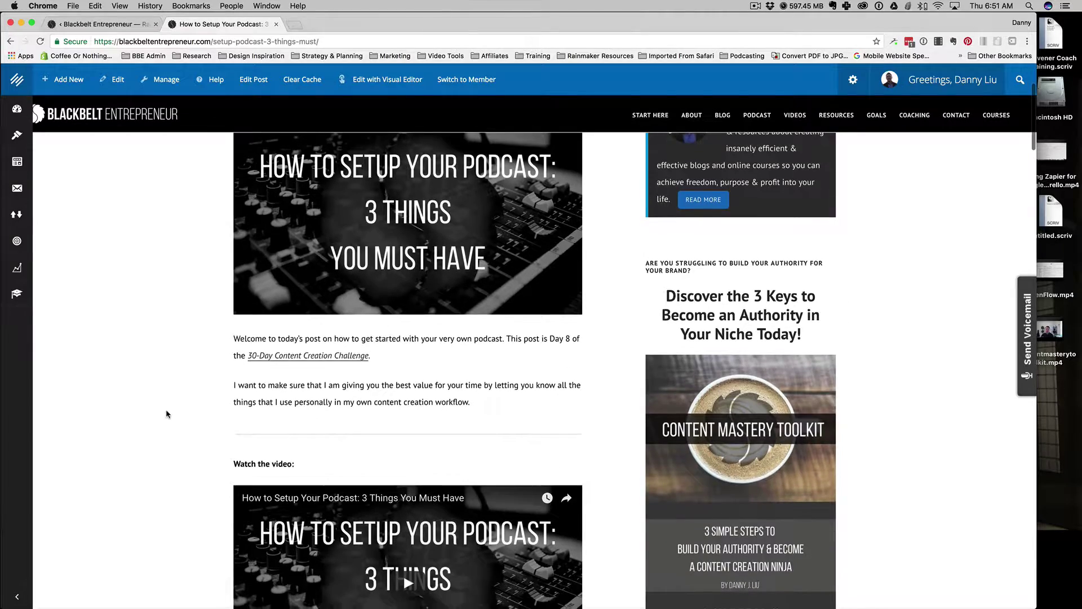
{"action": "scroll", "coordinate": [166, 415], "scroll_direction": "down", "scroll_amount": 5}
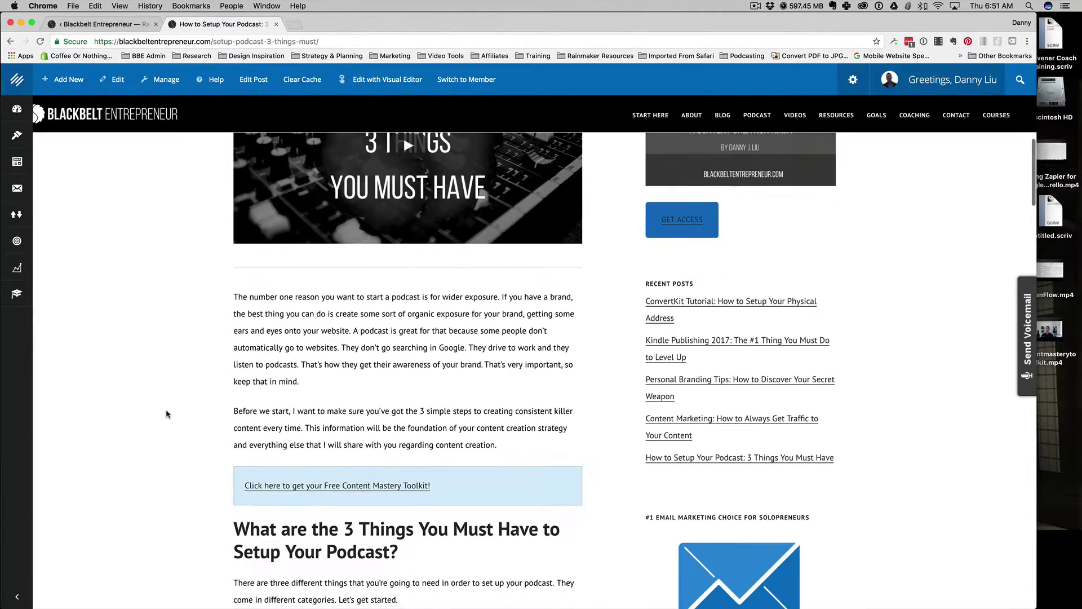
{"action": "scroll", "coordinate": [167, 414], "scroll_direction": "down", "scroll_amount": 1}
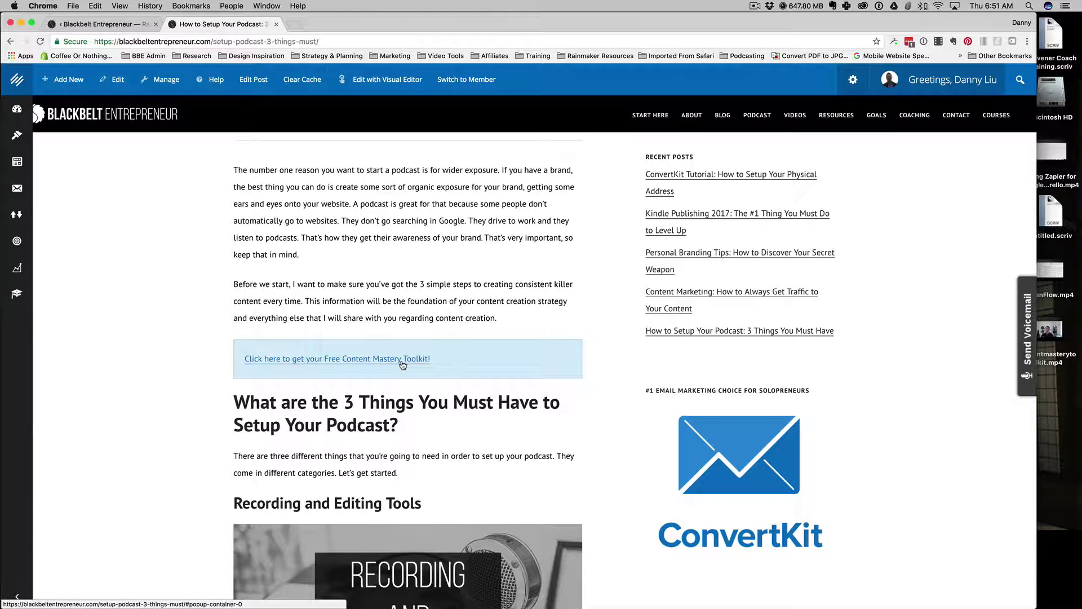
{"action": "scroll", "coordinate": [404, 367], "scroll_direction": "down", "scroll_amount": 1}
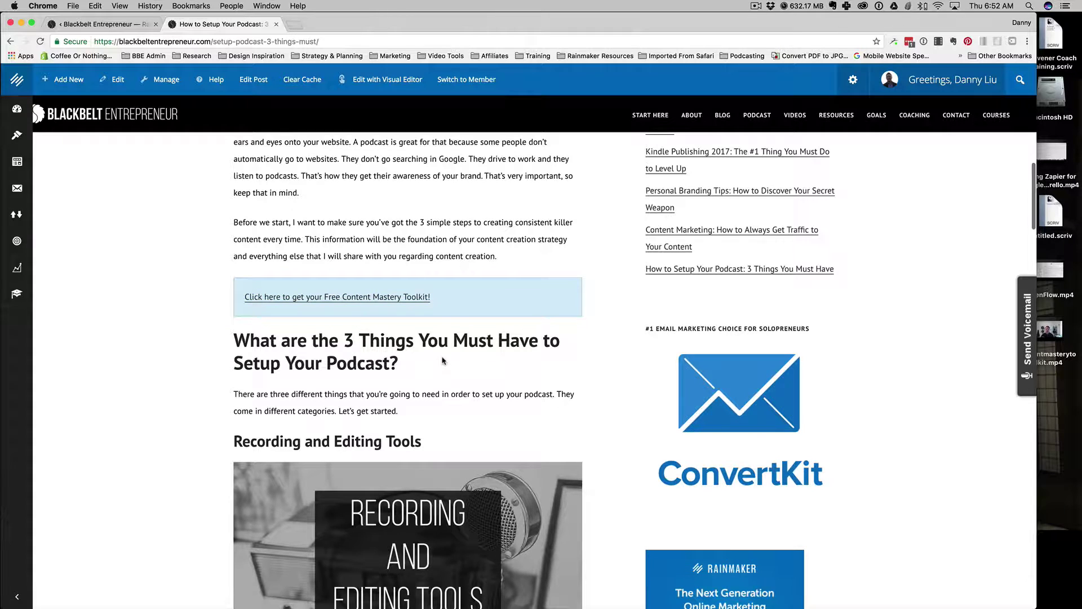
{"action": "left_click", "coordinate": [393, 299]}
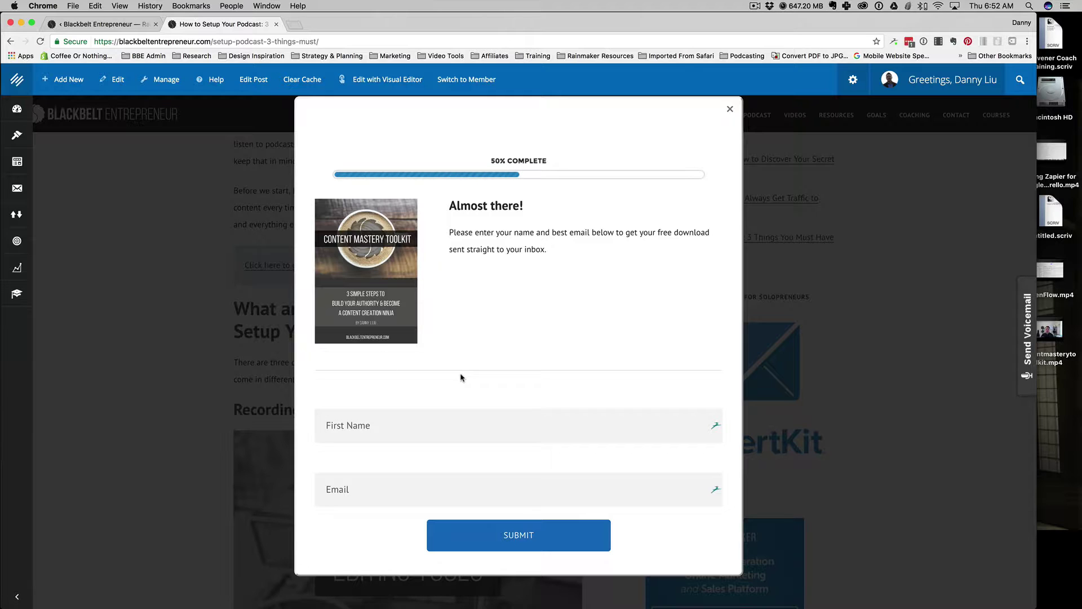
{"action": "left_click", "coordinate": [188, 361]}
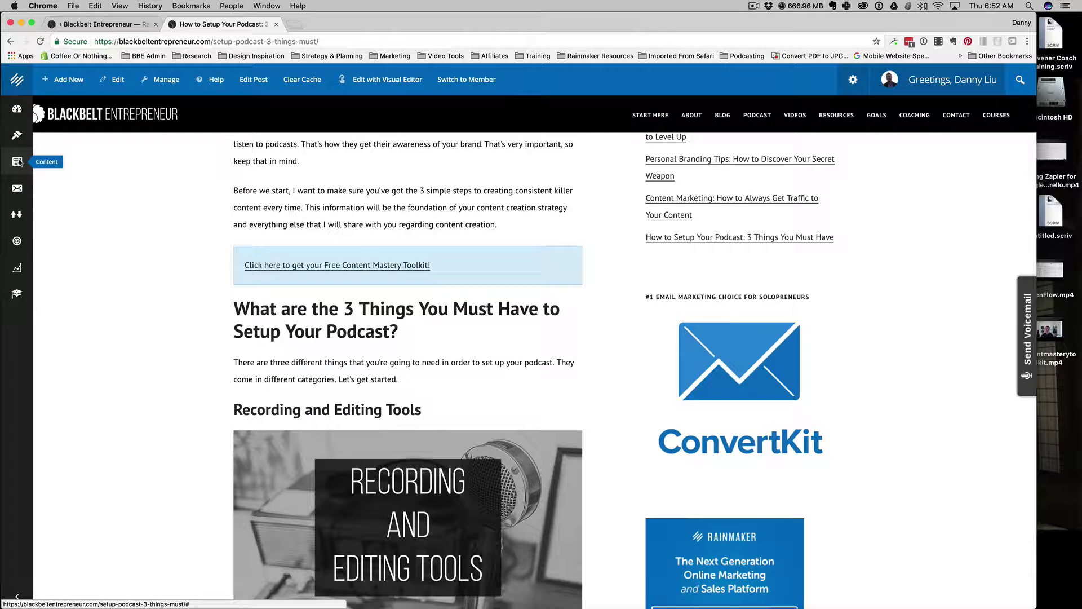
Go to Content and bring up the Ninja Forms field settings of the [Content Upgrade] Content Mastery Toolkit form.
{"action": "left_click", "coordinate": [18, 163]}
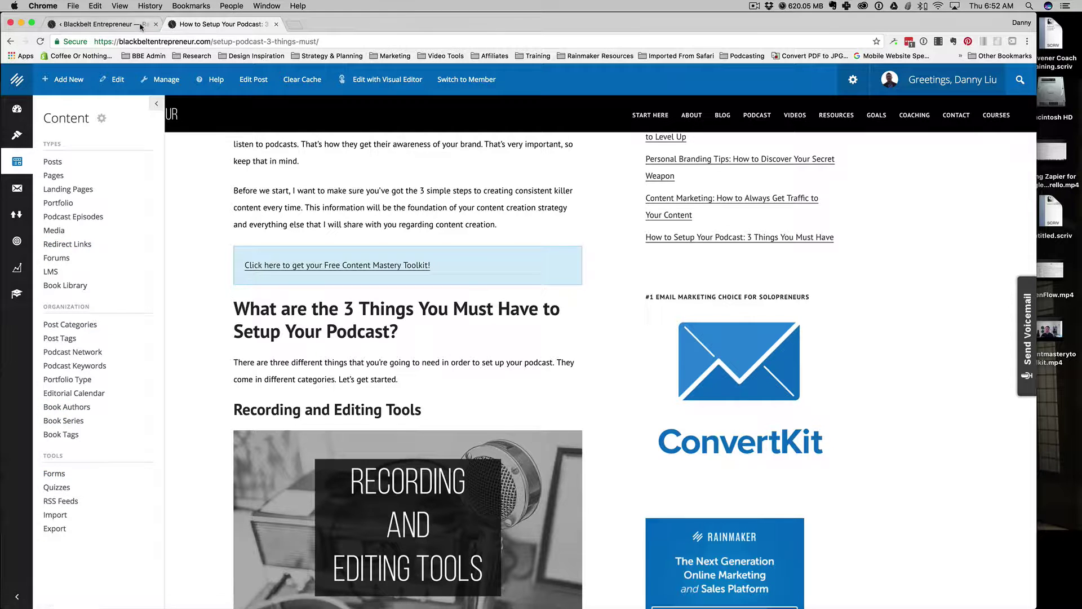
{"action": "left_click", "coordinate": [141, 25]}
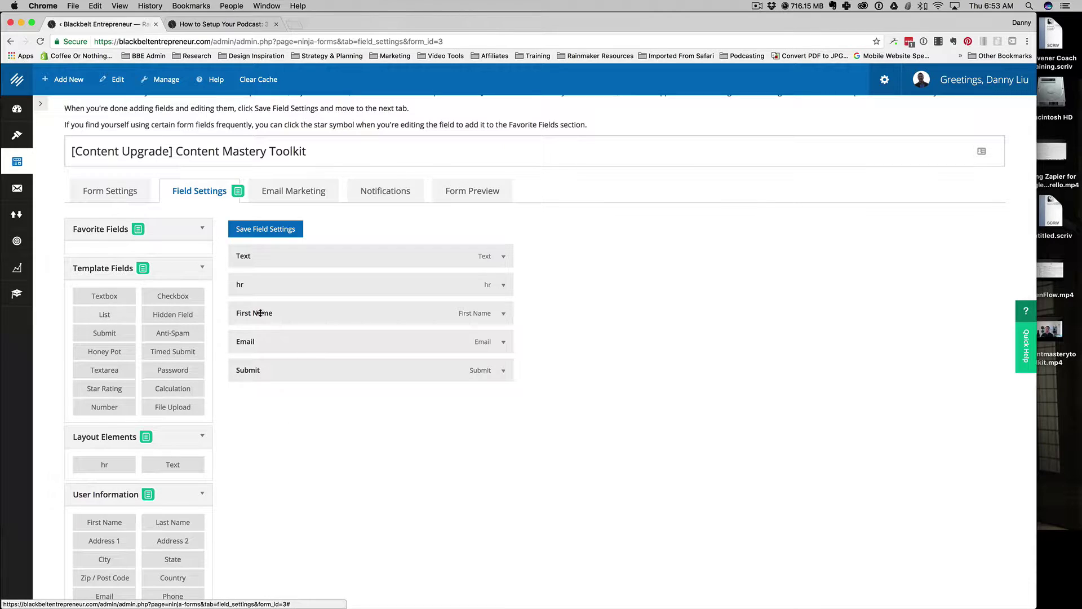
{"action": "scroll", "coordinate": [231, 347], "scroll_direction": "up", "scroll_amount": 1}
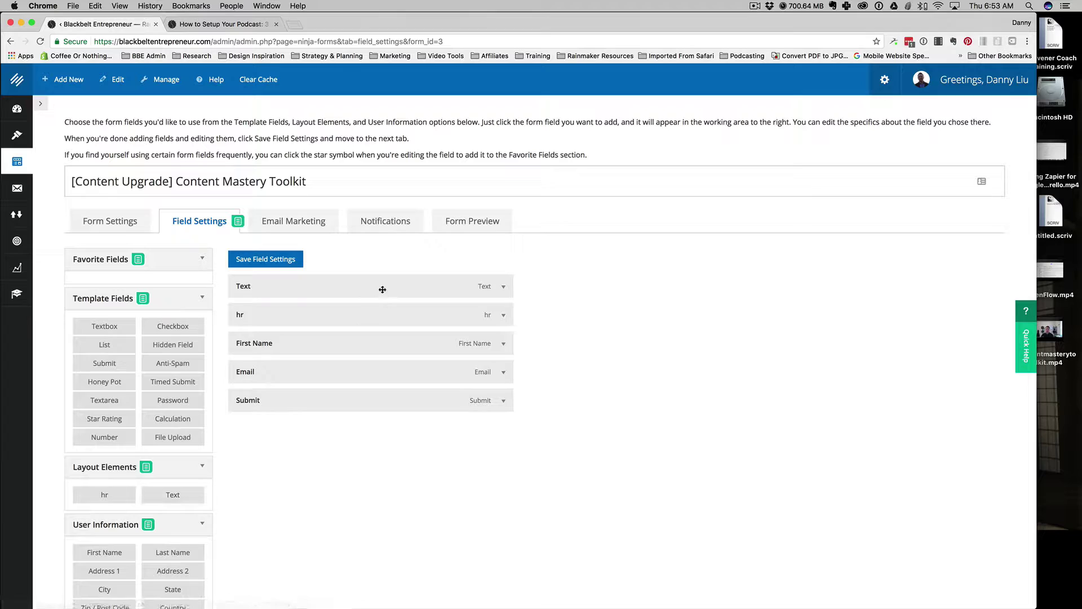
Review the Text field's 50% bar, cover image and 'Almost there!' default value, then save field settings.
{"action": "left_click", "coordinate": [503, 287]}
{"action": "scroll", "coordinate": [499, 308], "scroll_direction": "down", "scroll_amount": 5}
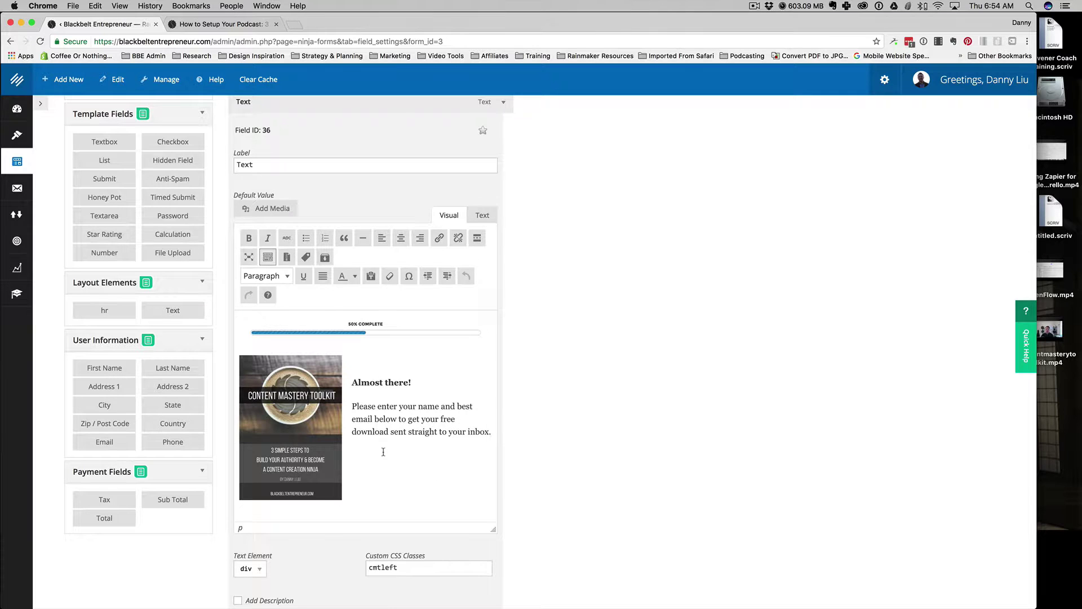
{"action": "scroll", "coordinate": [383, 452], "scroll_direction": "down", "scroll_amount": 5}
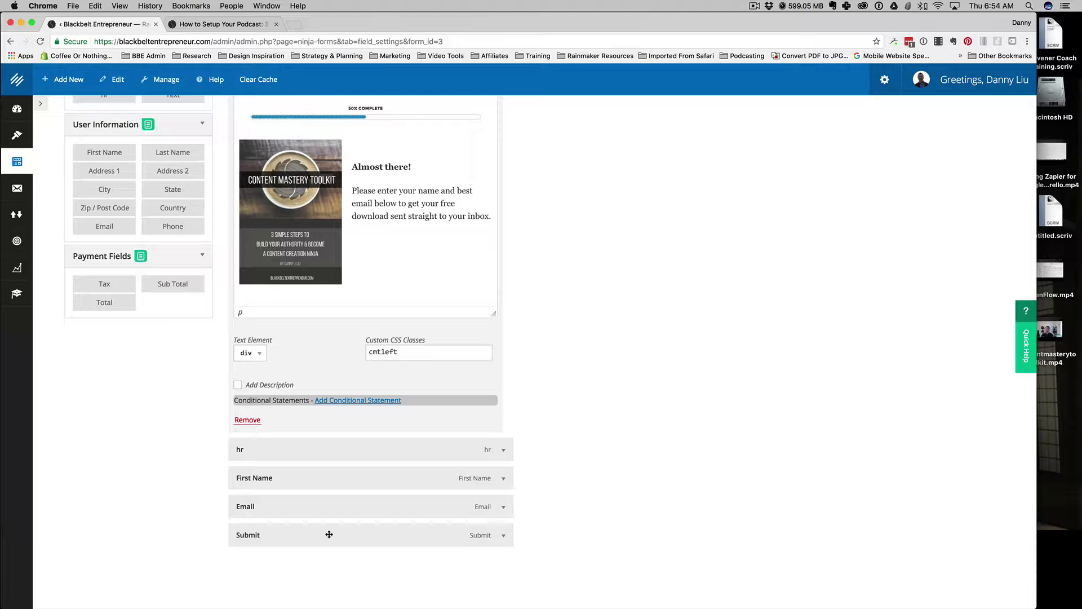
{"action": "scroll", "coordinate": [328, 450], "scroll_direction": "up", "scroll_amount": 3}
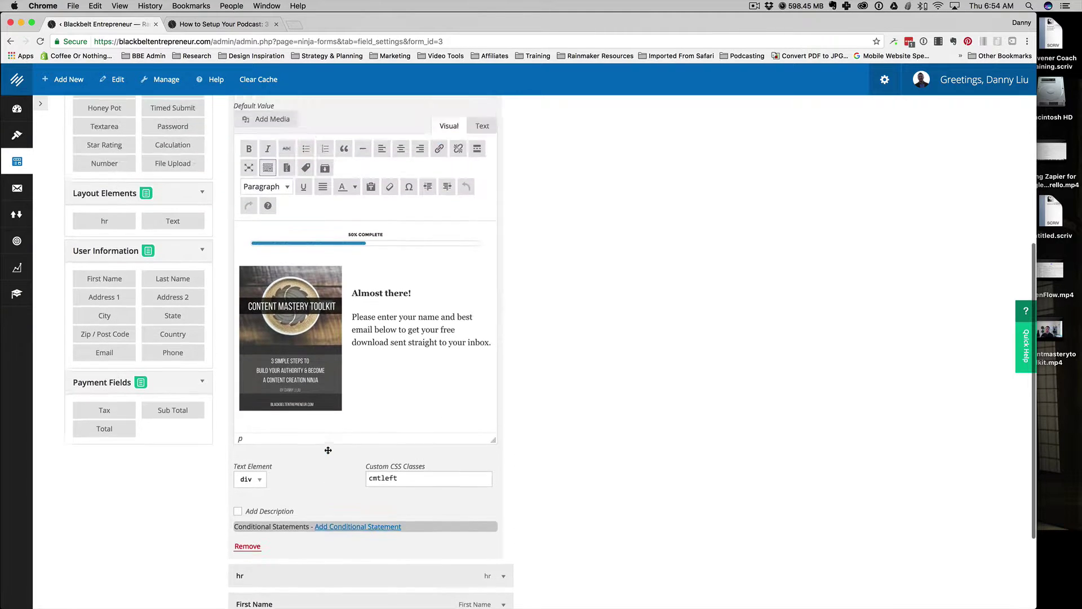
{"action": "scroll", "coordinate": [328, 450], "scroll_direction": "up", "scroll_amount": 3}
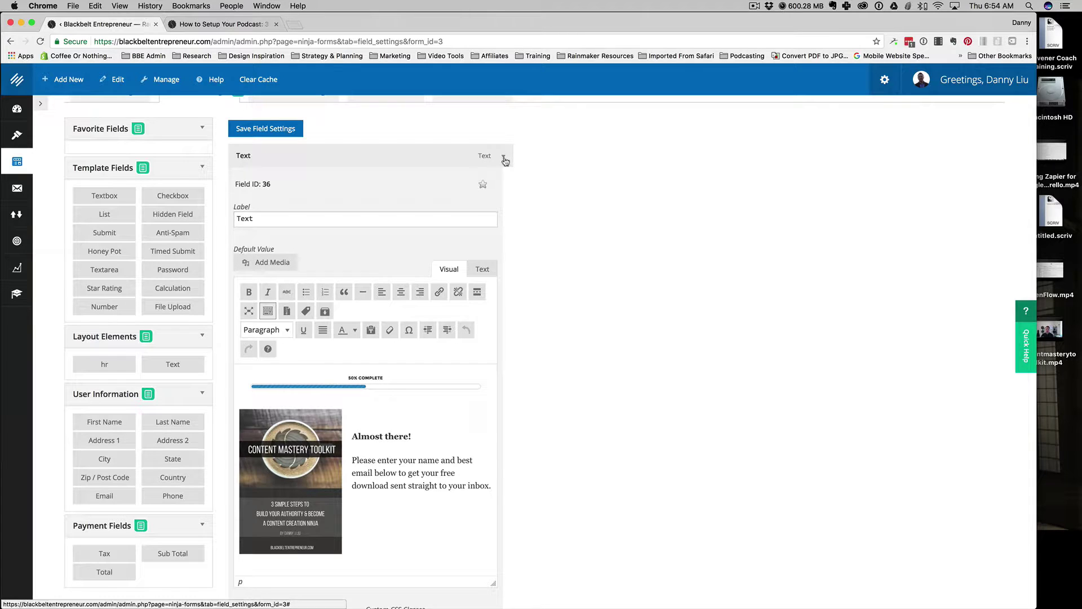
{"action": "left_click", "coordinate": [279, 130]}
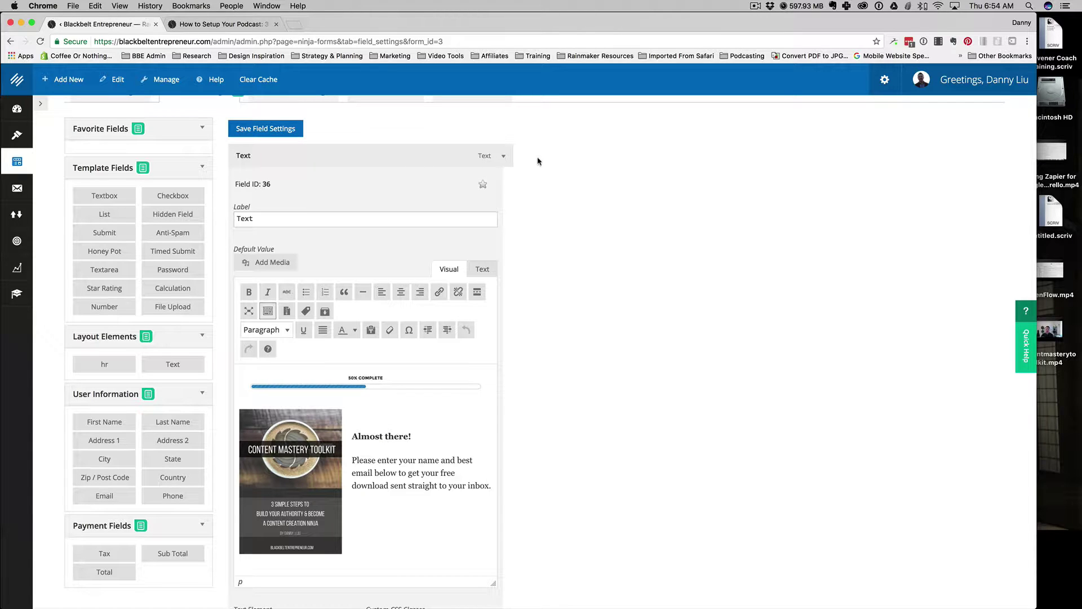
{"action": "left_click", "coordinate": [504, 156]}
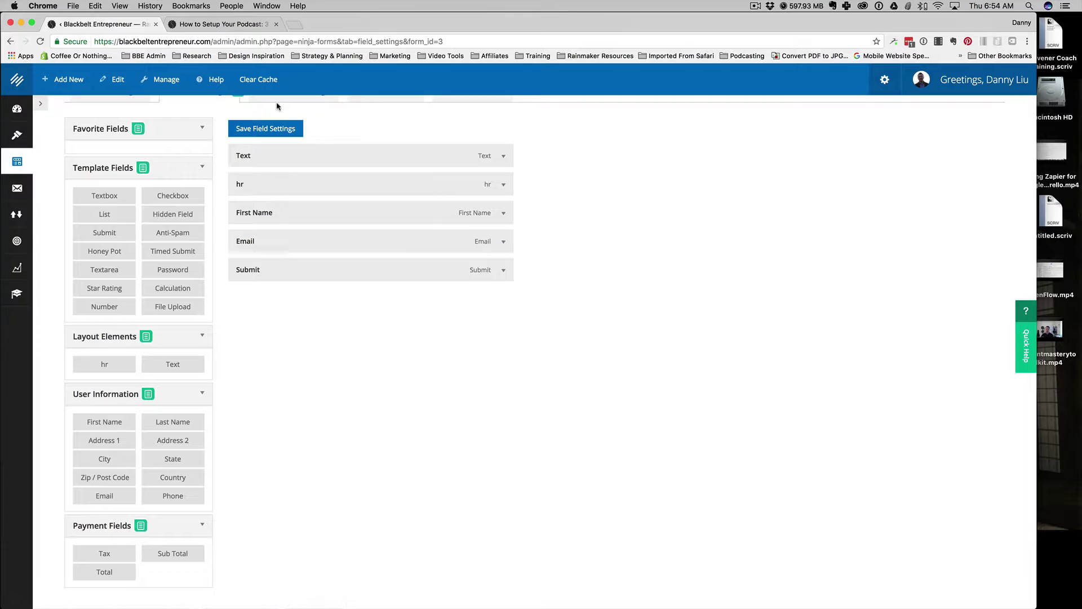
{"action": "scroll", "coordinate": [278, 242], "scroll_direction": "up", "scroll_amount": 5}
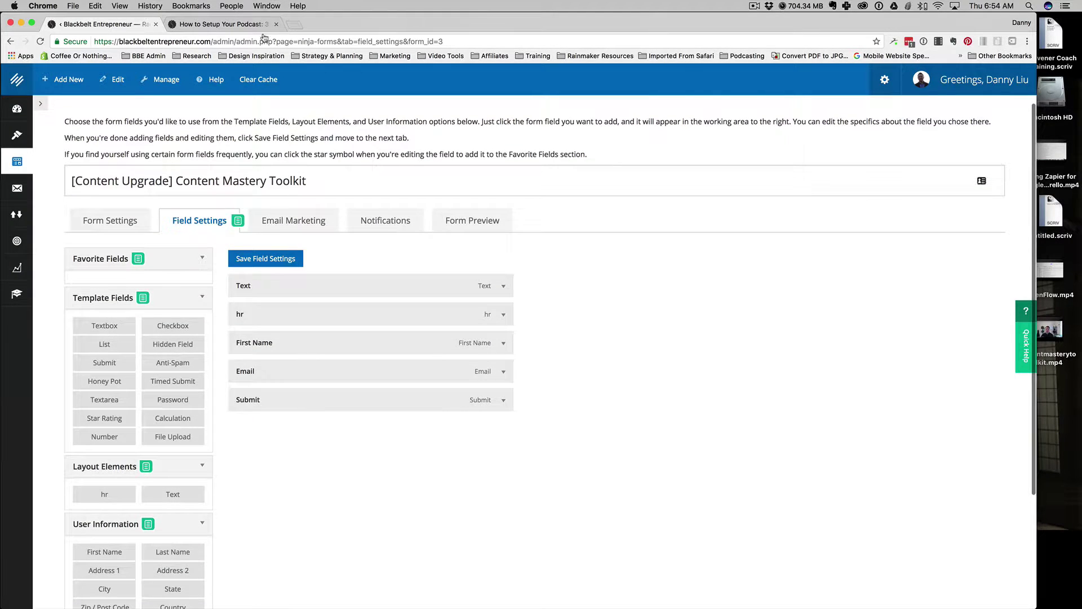
On the podcast post, open the toolkit link's 'Almost there!' pop-up, then close it.
{"action": "left_click", "coordinate": [218, 26]}
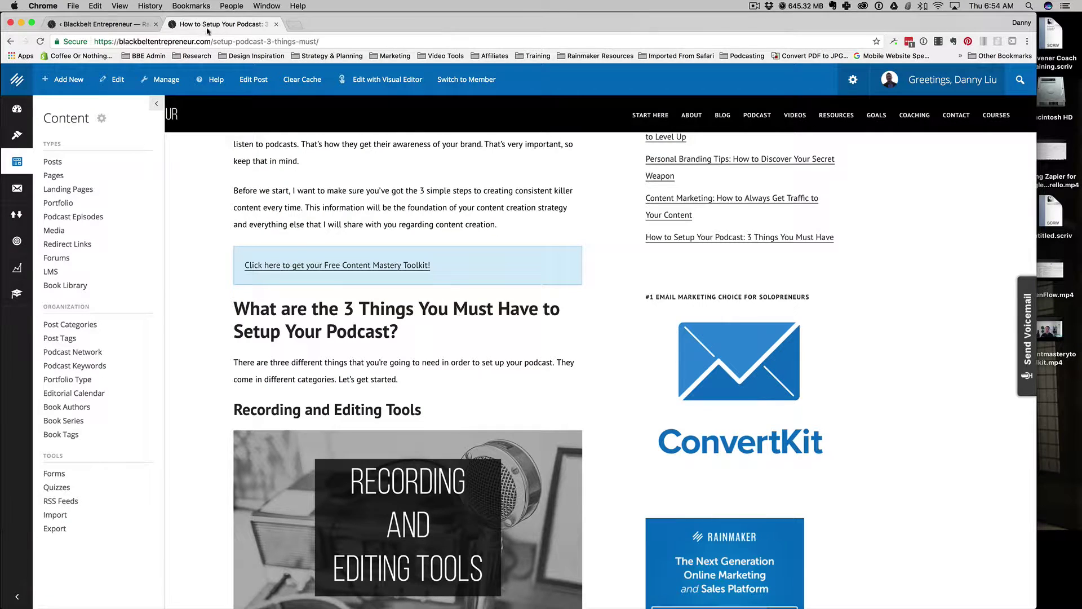
{"action": "left_click", "coordinate": [302, 266]}
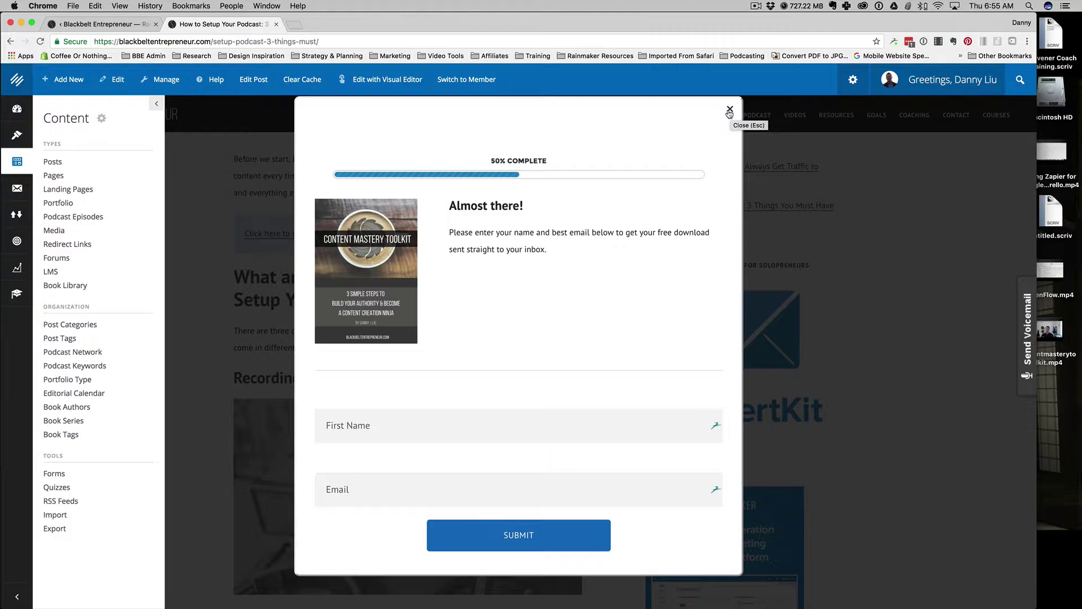
{"action": "left_click", "coordinate": [729, 110]}
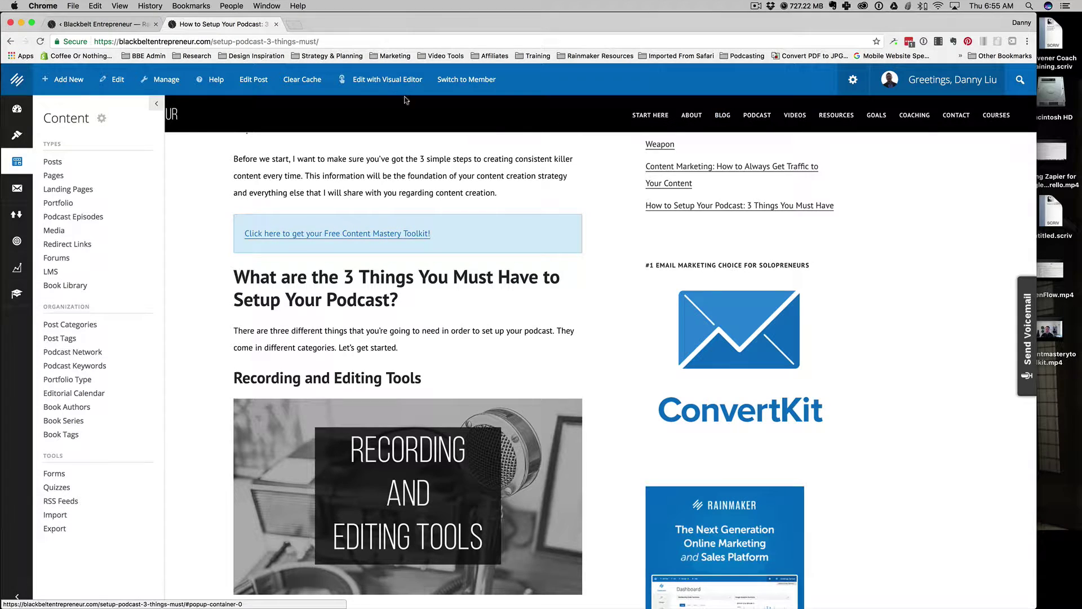
Open the podcast post in the editor and scroll to the [popup] shortcode line.
{"action": "left_click", "coordinate": [245, 85]}
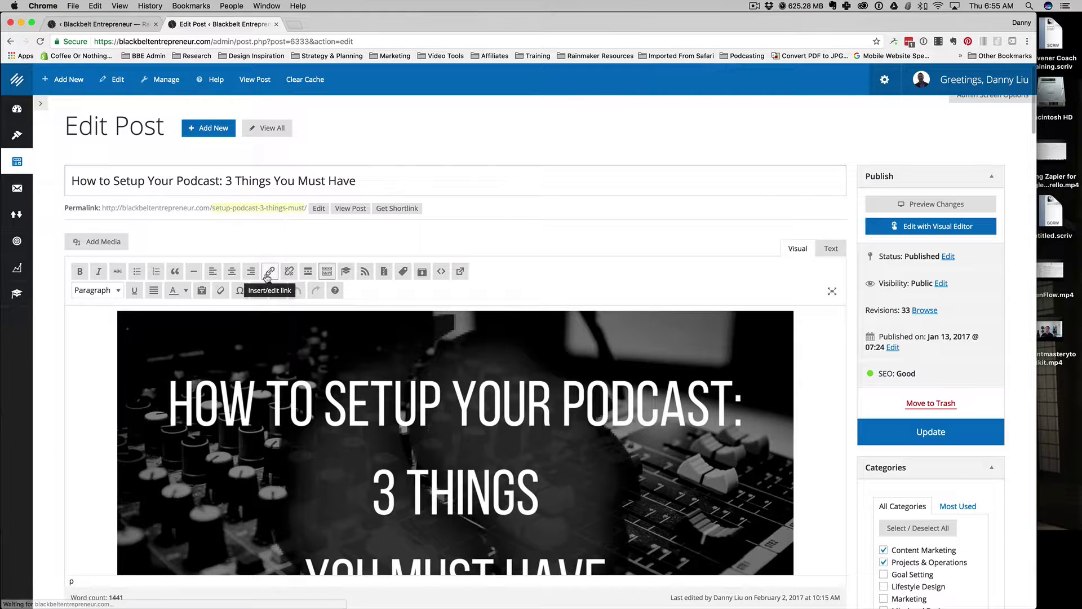
{"action": "scroll", "coordinate": [271, 438], "scroll_direction": "down", "scroll_amount": 10}
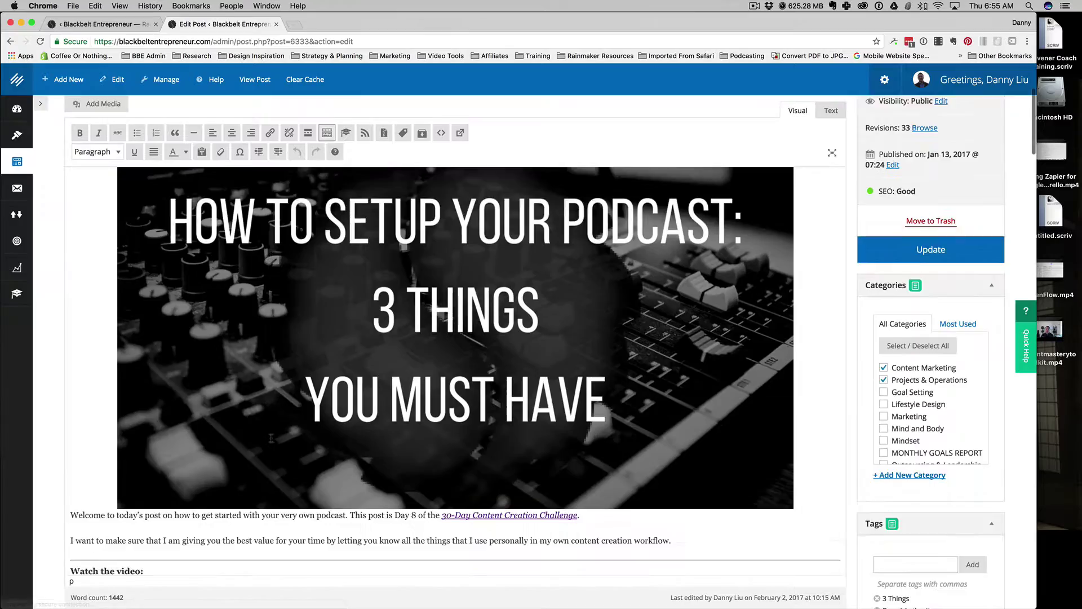
{"action": "scroll", "coordinate": [271, 438], "scroll_direction": "down", "scroll_amount": 15}
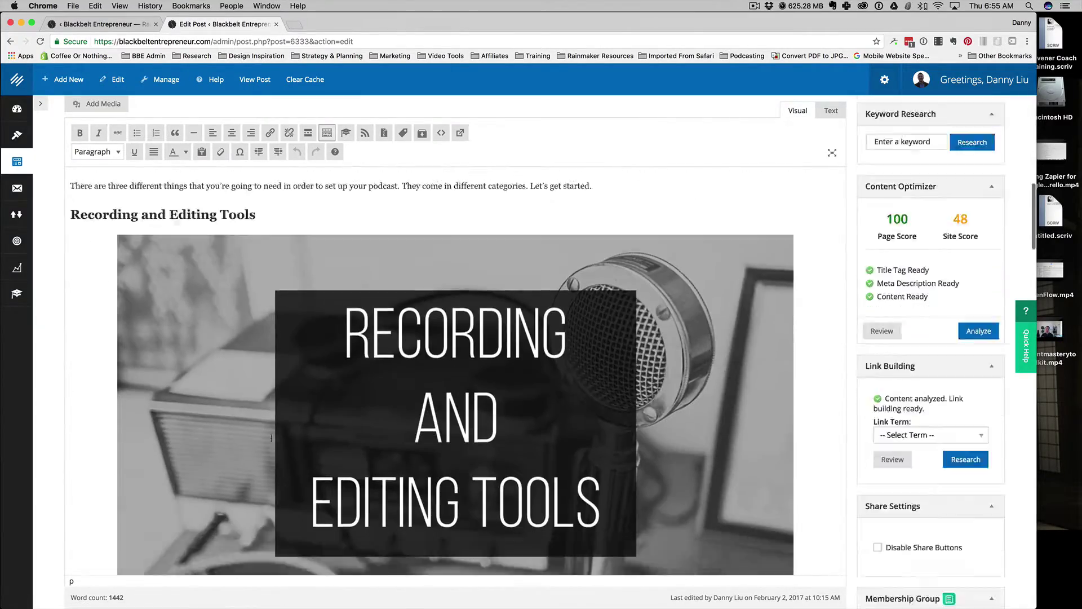
{"action": "scroll", "coordinate": [271, 438], "scroll_direction": "up", "scroll_amount": 2}
{"action": "scroll", "coordinate": [271, 438], "scroll_direction": "down", "scroll_amount": 2}
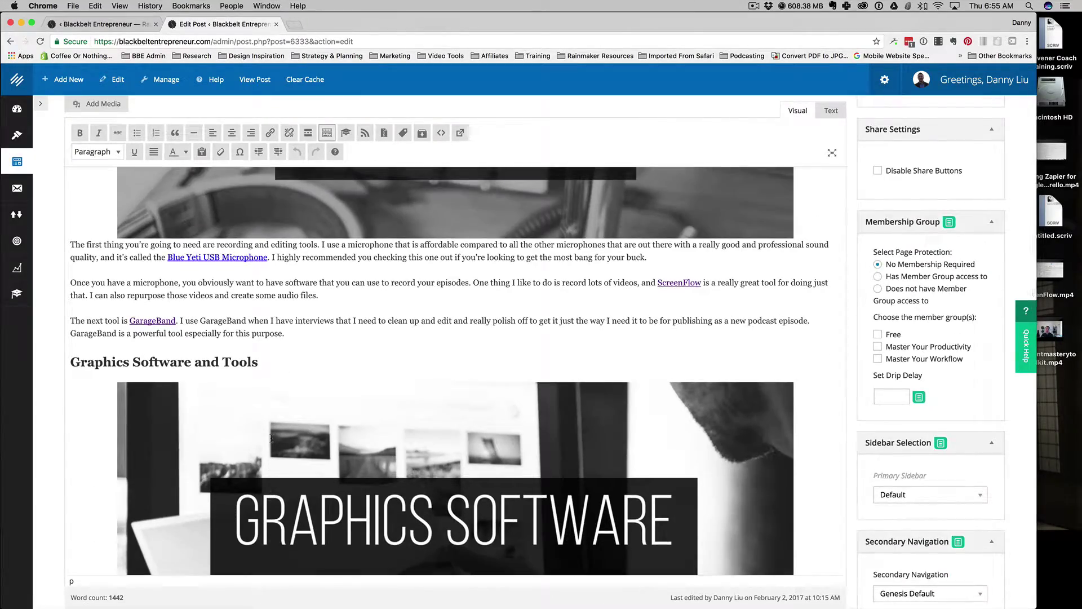
{"action": "scroll", "coordinate": [271, 437], "scroll_direction": "down", "scroll_amount": 4}
{"action": "scroll", "coordinate": [271, 437], "scroll_direction": "down", "scroll_amount": 10}
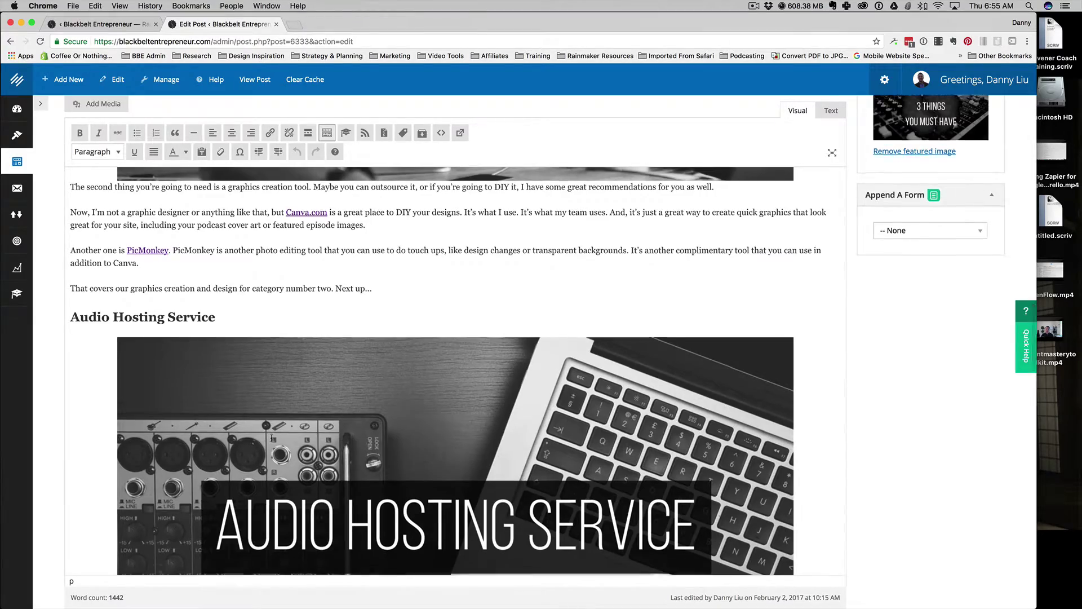
{"action": "scroll", "coordinate": [271, 438], "scroll_direction": "down", "scroll_amount": 8}
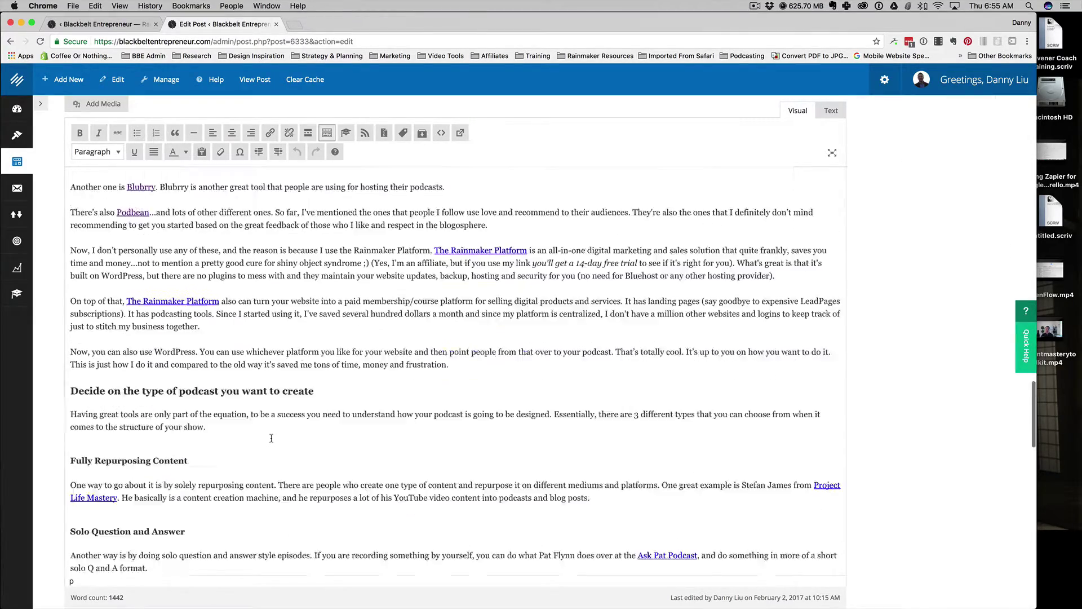
{"action": "scroll", "coordinate": [271, 438], "scroll_direction": "down", "scroll_amount": 12}
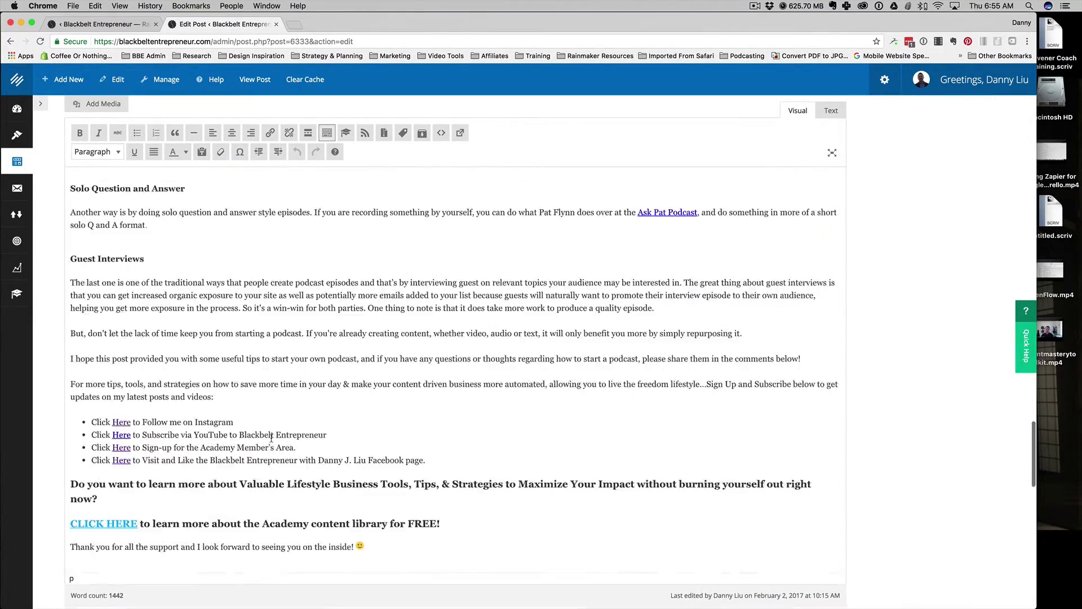
{"action": "scroll", "coordinate": [271, 438], "scroll_direction": "up", "scroll_amount": 20}
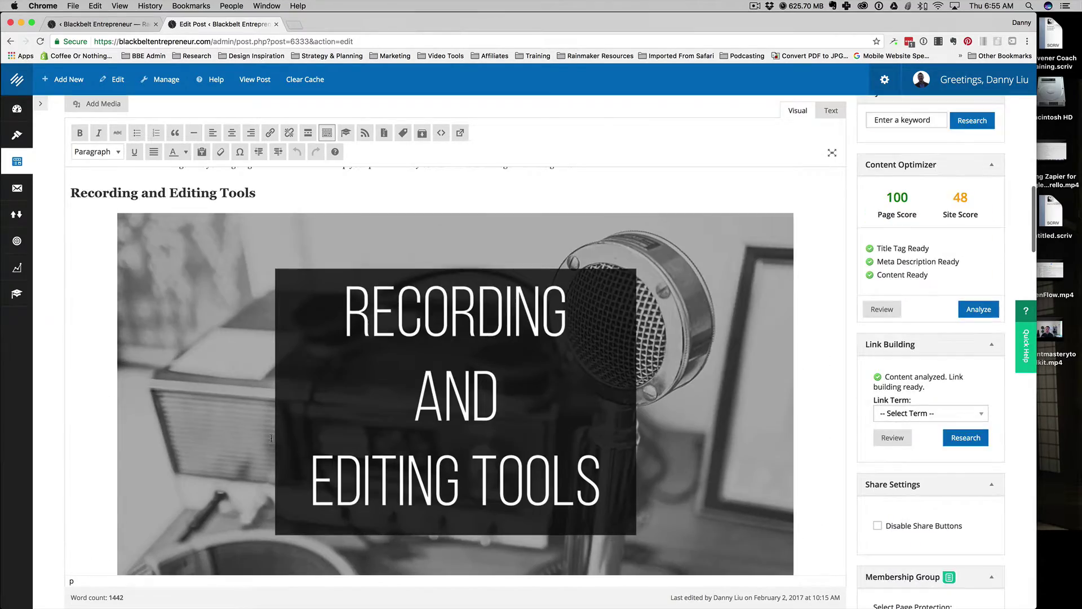
{"action": "scroll", "coordinate": [271, 438], "scroll_direction": "up", "scroll_amount": 8}
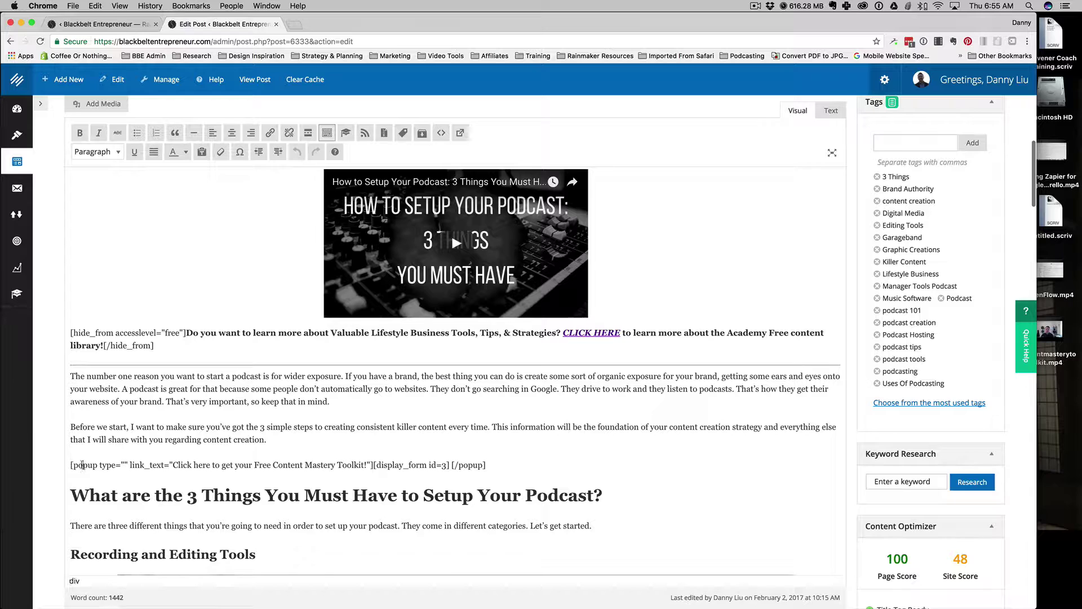
Select the [popup] display_form id=3 shortcode and check its link_text wording.
{"action": "left_click_drag", "start_coordinate": [69, 465], "coordinate": [431, 462]}
{"action": "key", "text": "shift+End"}
{"action": "left_click", "coordinate": [477, 462]}
{"action": "key", "text": "shift+Home"}
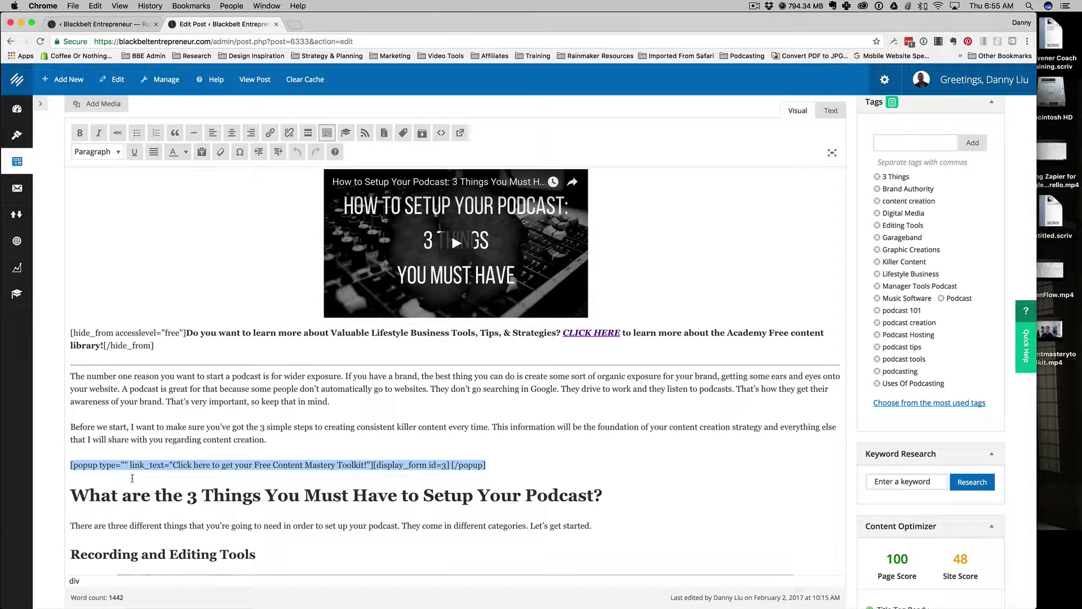
{"action": "scroll", "coordinate": [132, 477], "scroll_direction": "down", "scroll_amount": 5}
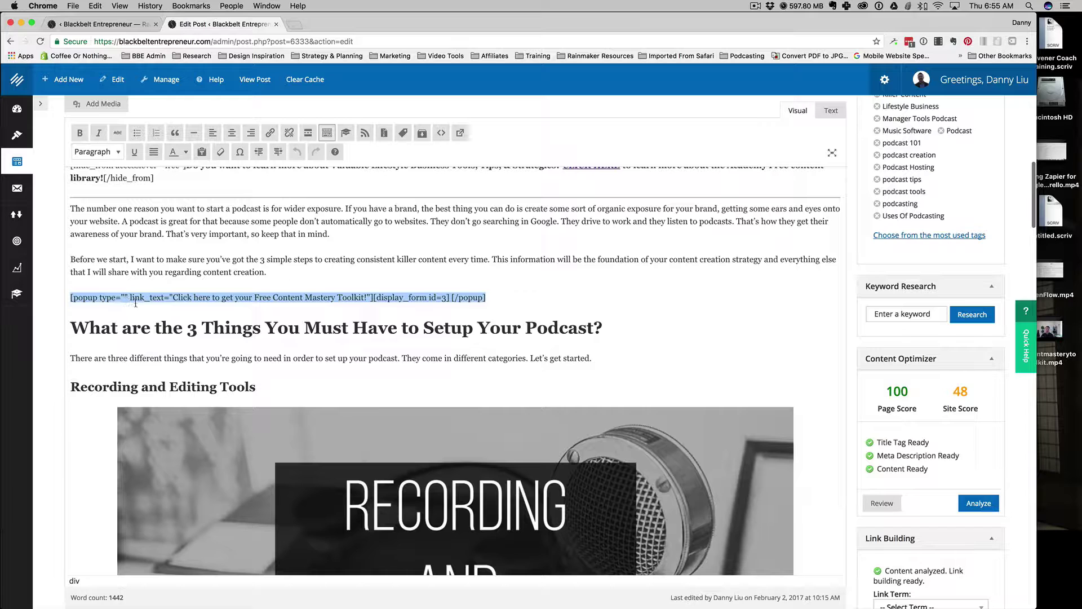
{"action": "left_click", "coordinate": [205, 297]}
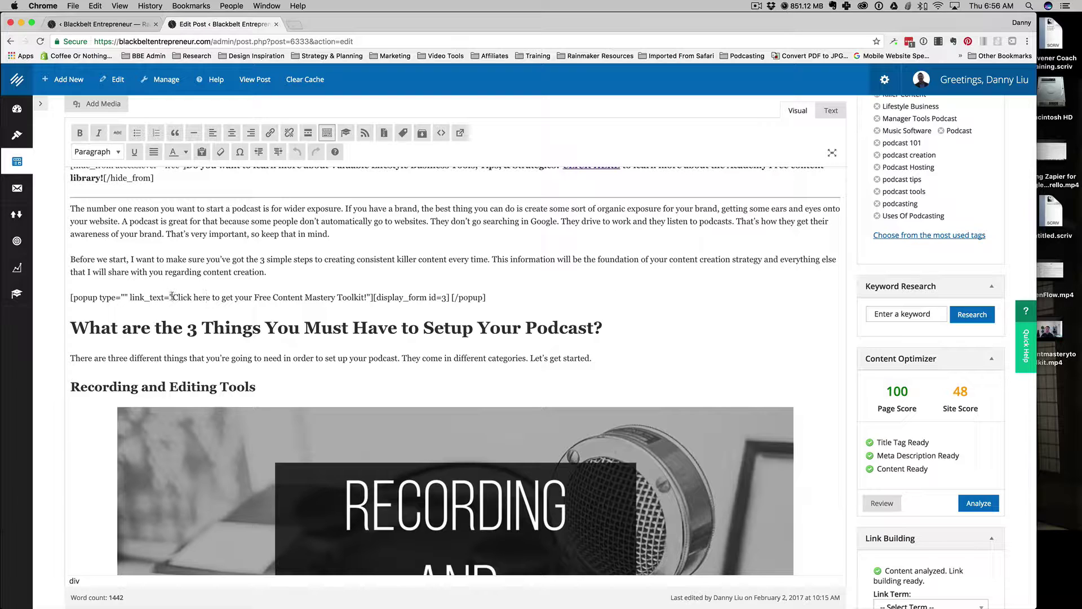
{"action": "left_click_drag", "start_coordinate": [174, 297], "coordinate": [369, 297]}
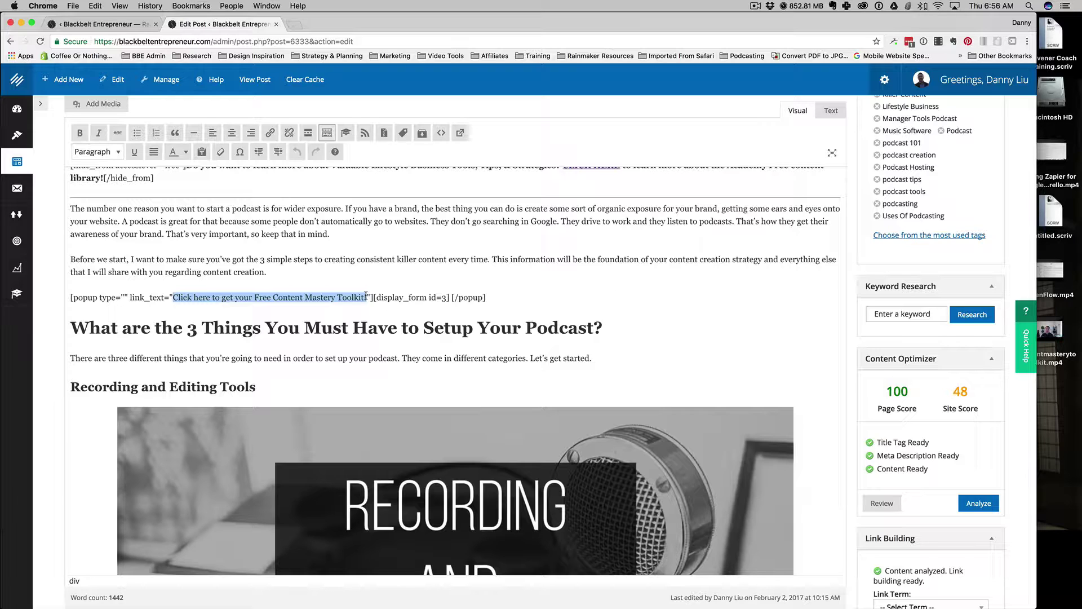
{"action": "key", "text": "End"}
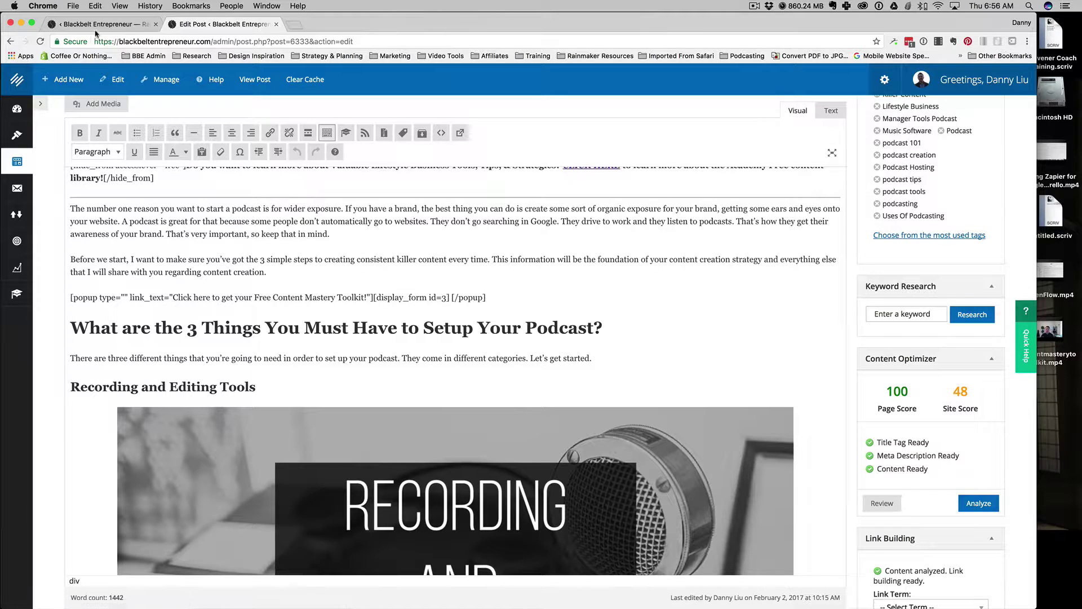
From the toolkit form's Form Settings, open the Form Preview Page for form 3.
{"action": "left_click", "coordinate": [101, 23]}
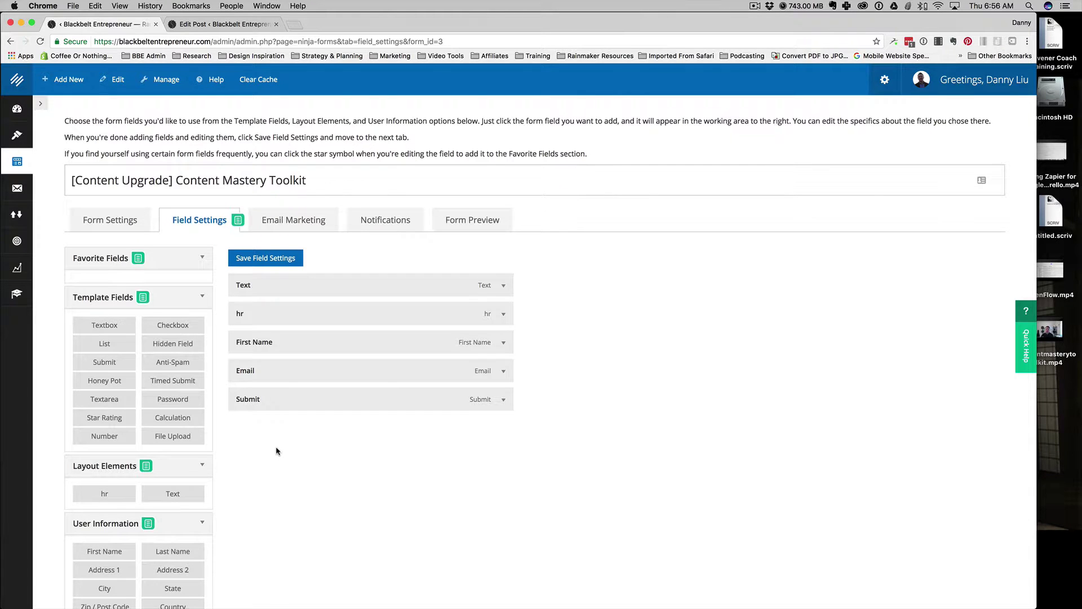
{"action": "scroll", "coordinate": [277, 451], "scroll_direction": "down", "scroll_amount": 3}
{"action": "scroll", "coordinate": [276, 451], "scroll_direction": "up", "scroll_amount": 5}
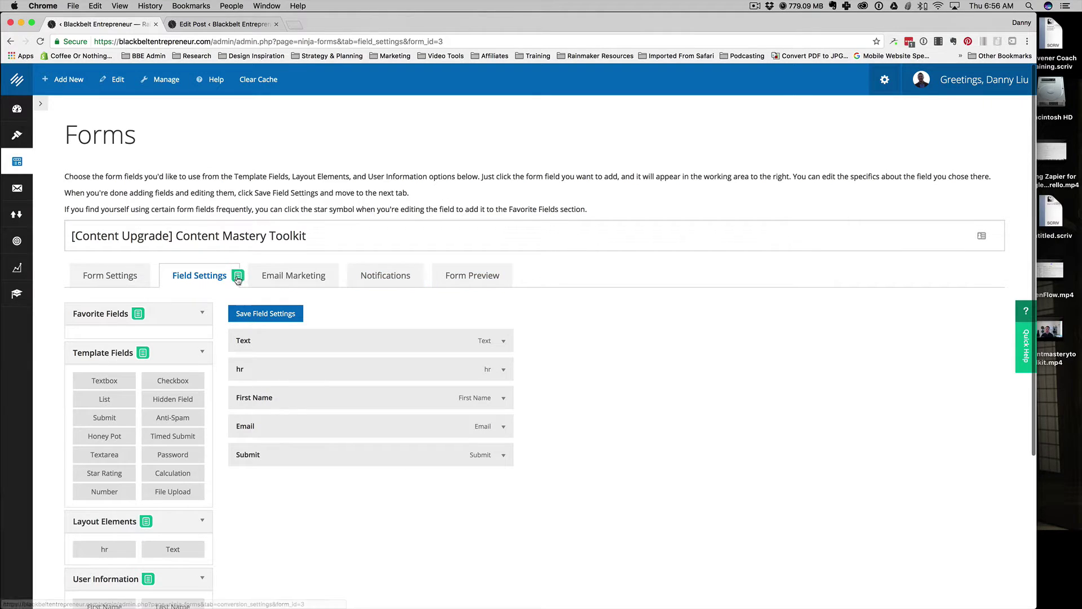
{"action": "left_click", "coordinate": [107, 278]}
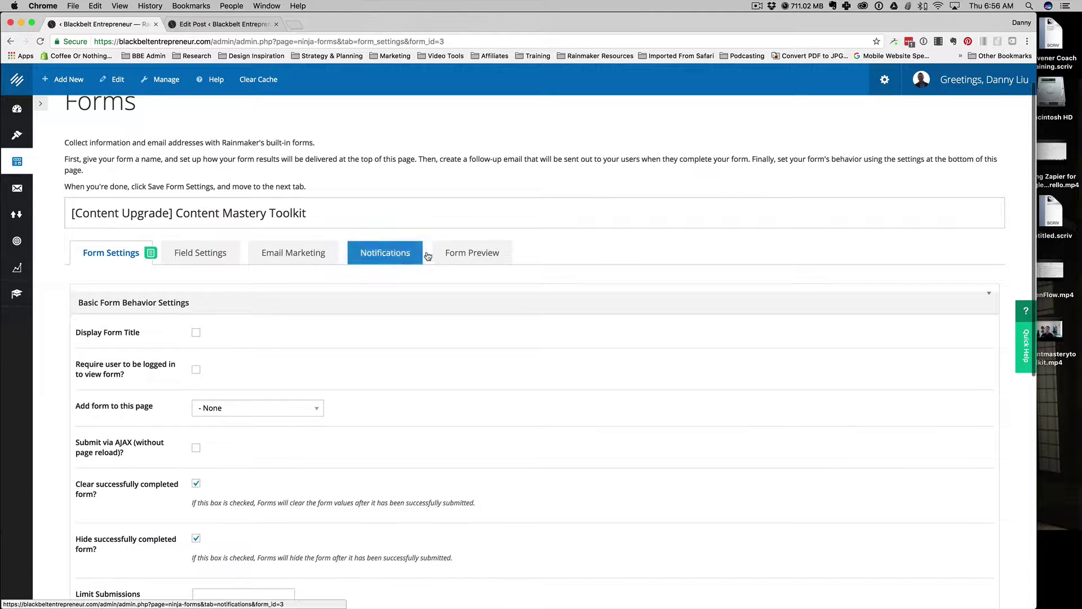
{"action": "left_click", "coordinate": [488, 252]}
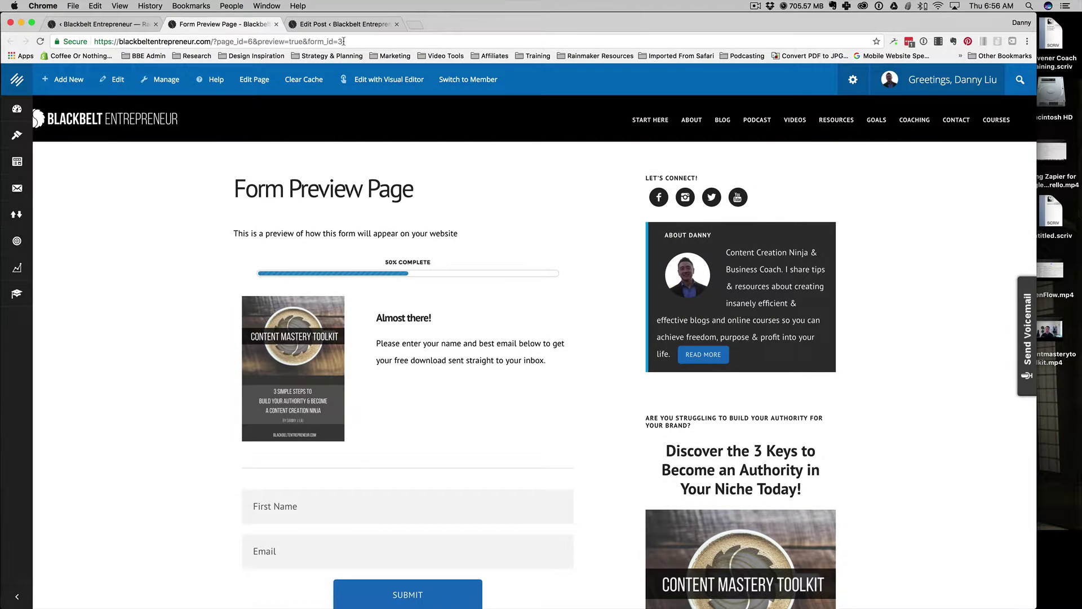
{"action": "left_click", "coordinate": [345, 42]}
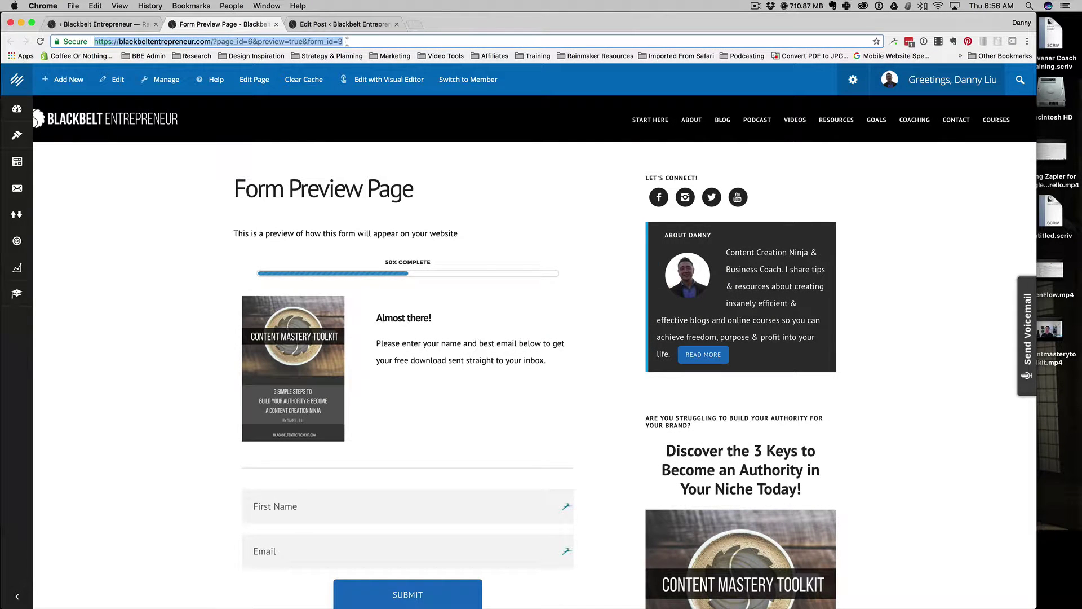
{"action": "left_click", "coordinate": [345, 42]}
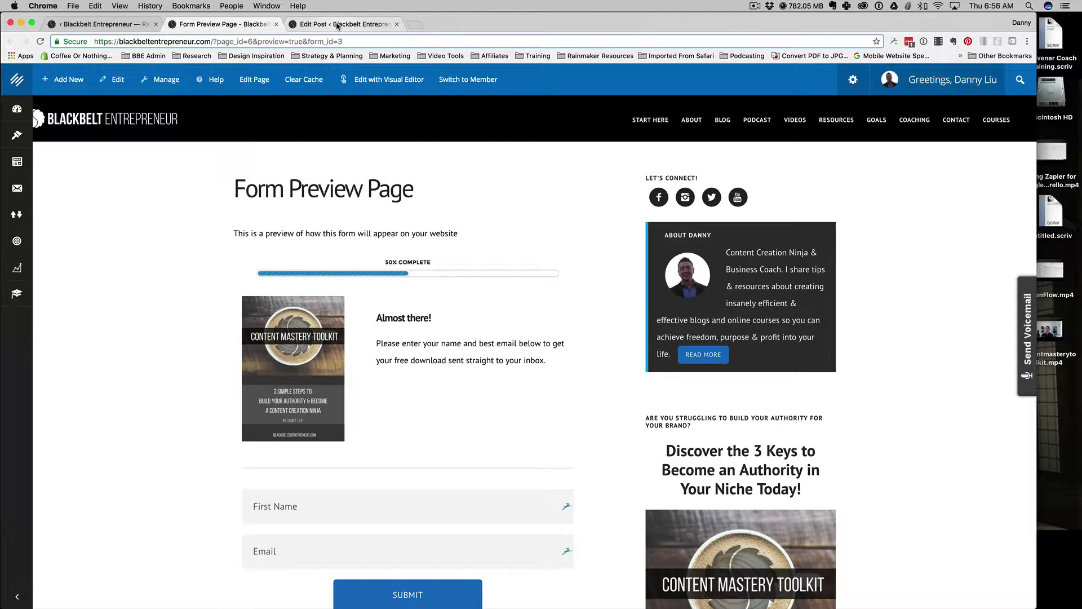
View the live podcast post and test that the toolkit link pops up the First Name and Email form.
{"action": "left_click", "coordinate": [337, 26]}
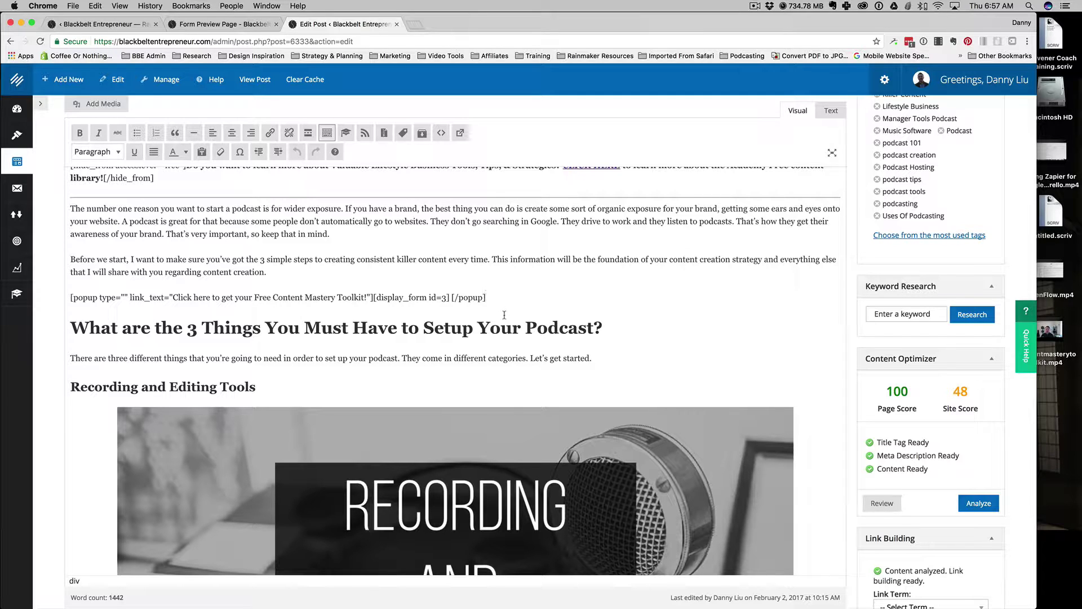
{"action": "left_click", "coordinate": [203, 24]}
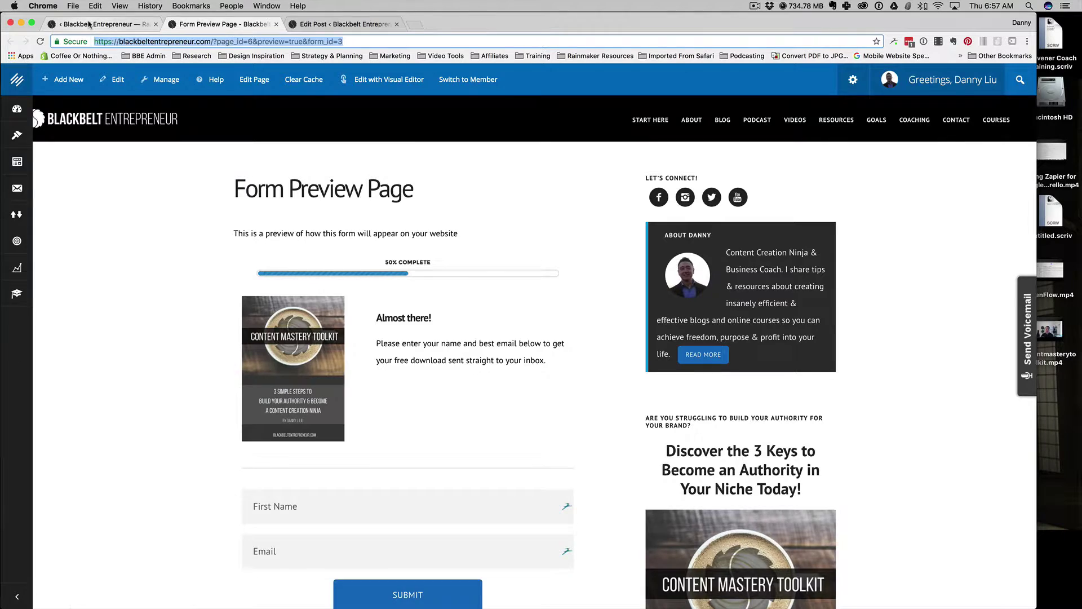
{"action": "left_click", "coordinate": [90, 24]}
{"action": "left_click", "coordinate": [204, 24]}
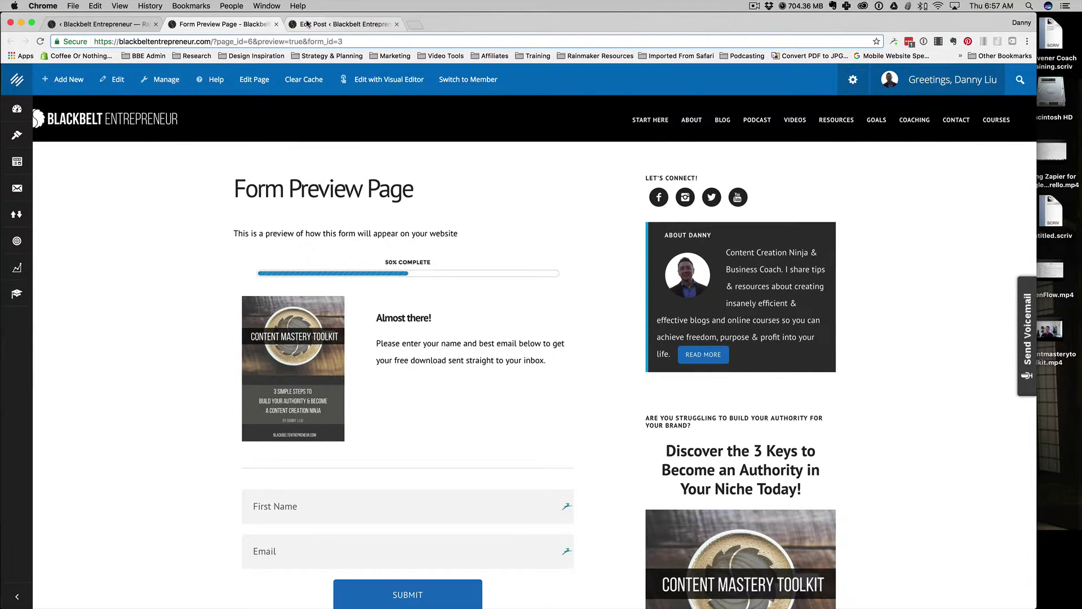
{"action": "left_click", "coordinate": [299, 24]}
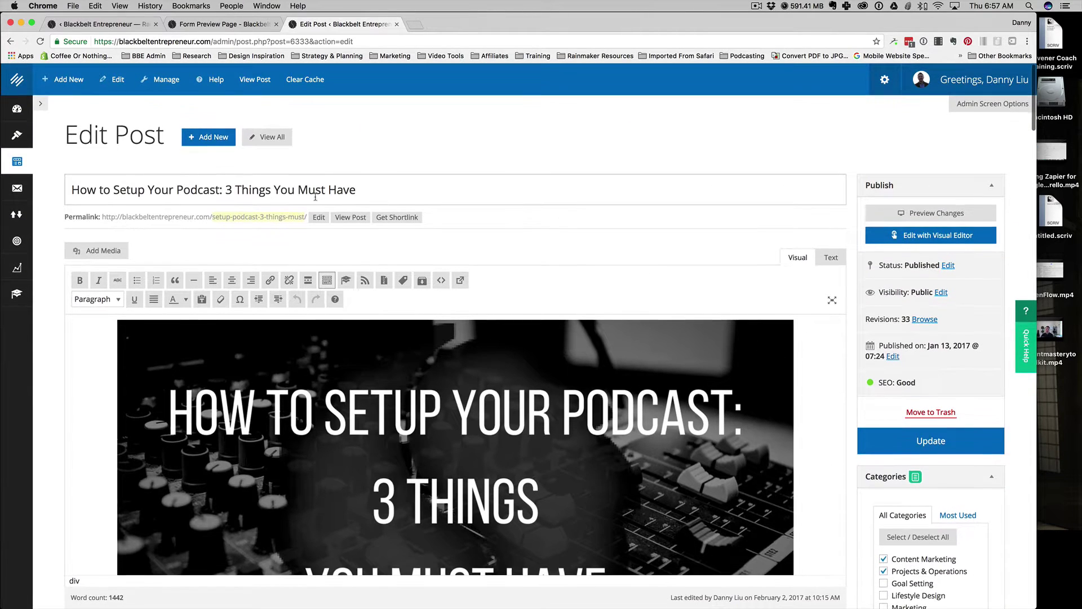
{"action": "left_click", "coordinate": [350, 217]}
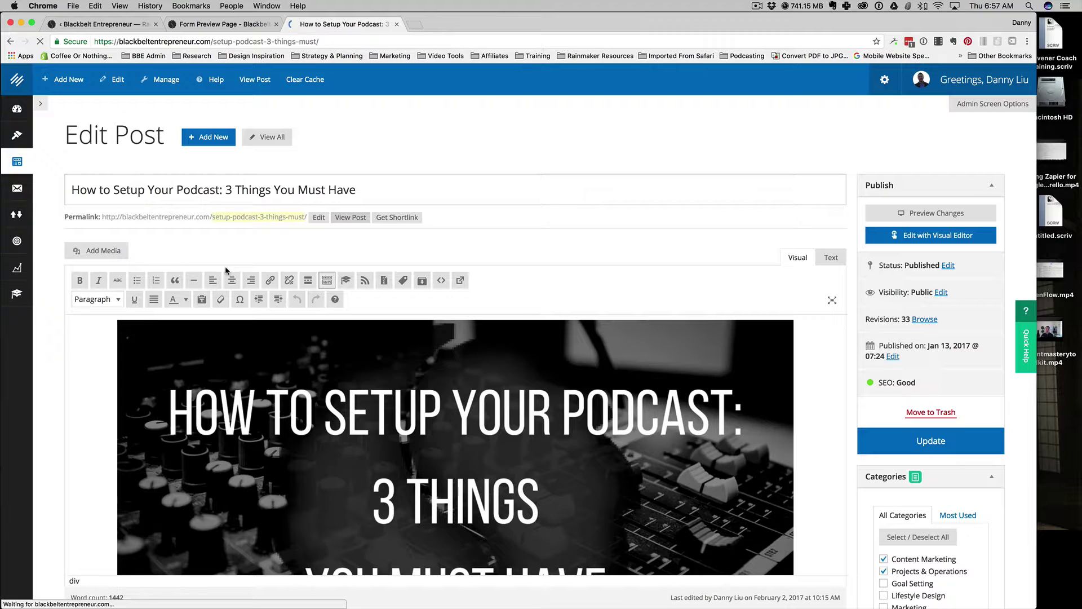
{"action": "scroll", "coordinate": [342, 460], "scroll_direction": "down", "scroll_amount": 10}
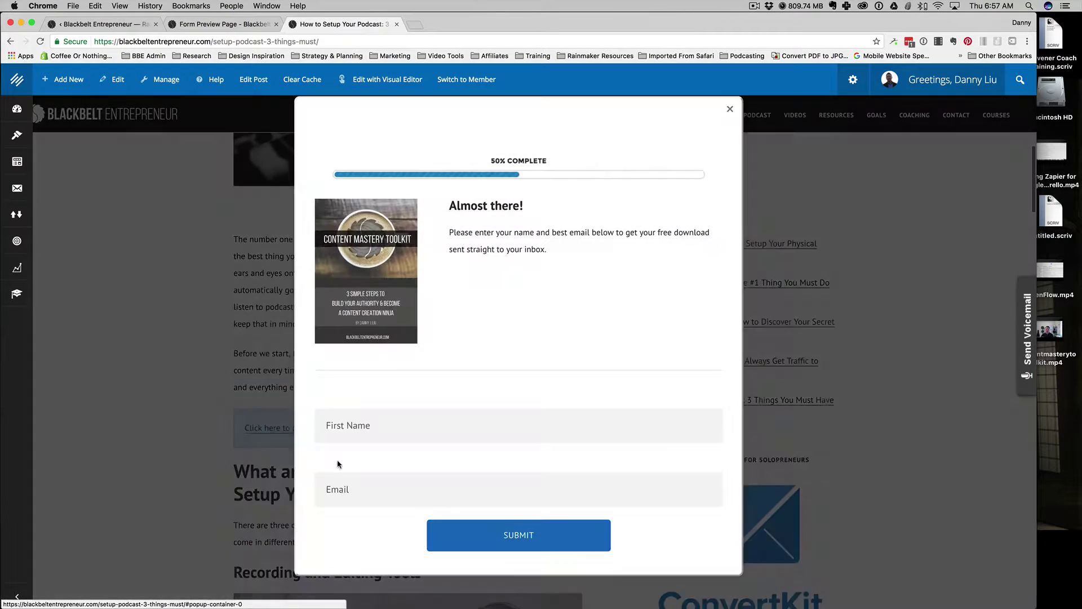
{"action": "left_click", "coordinate": [339, 460]}
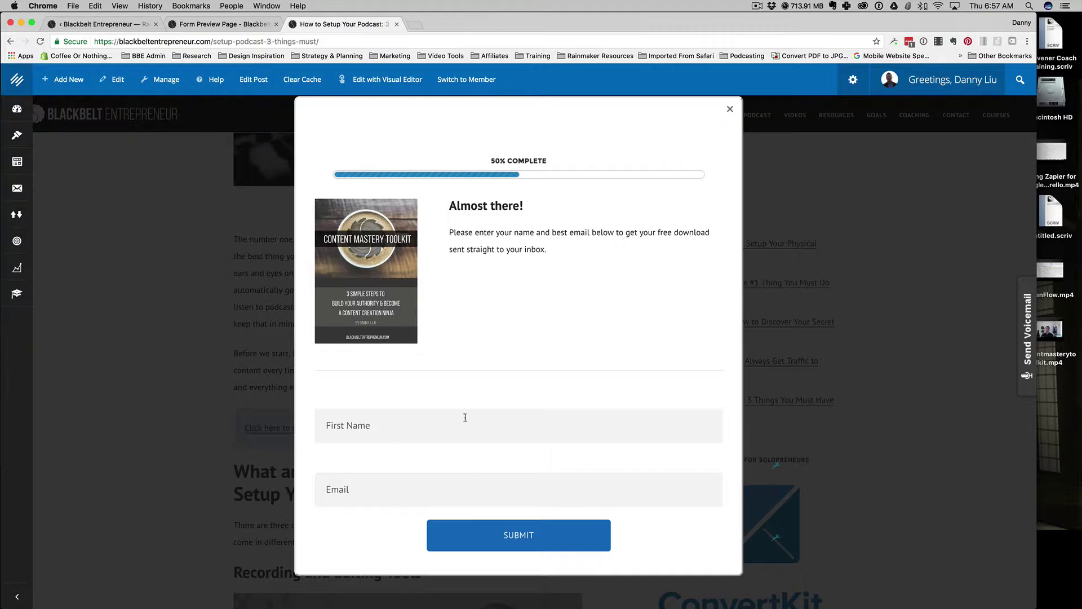
{"action": "left_click", "coordinate": [209, 438]}
In the form's Email Marketing settings, keep RainMail as provider with the Content Mastery Toolkit list.
{"action": "left_click", "coordinate": [202, 24]}
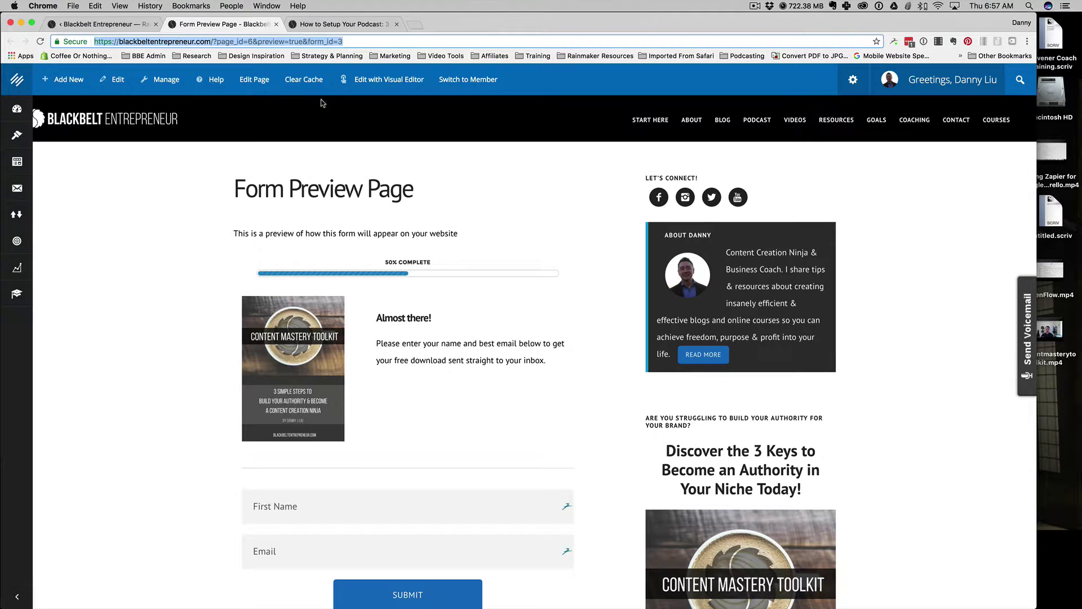
{"action": "left_click", "coordinate": [68, 24]}
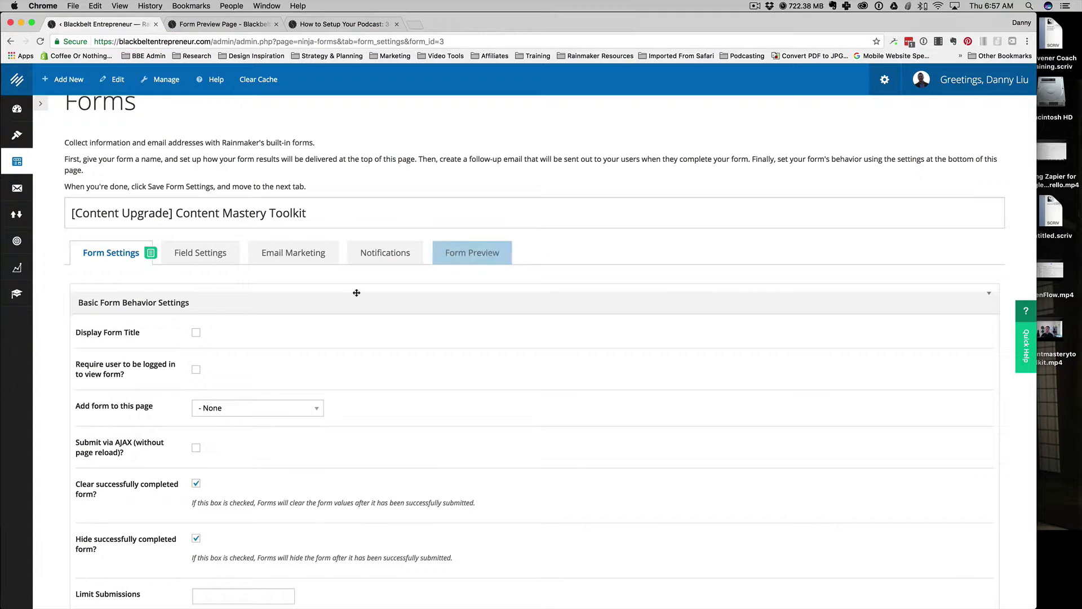
{"action": "left_click", "coordinate": [310, 257]}
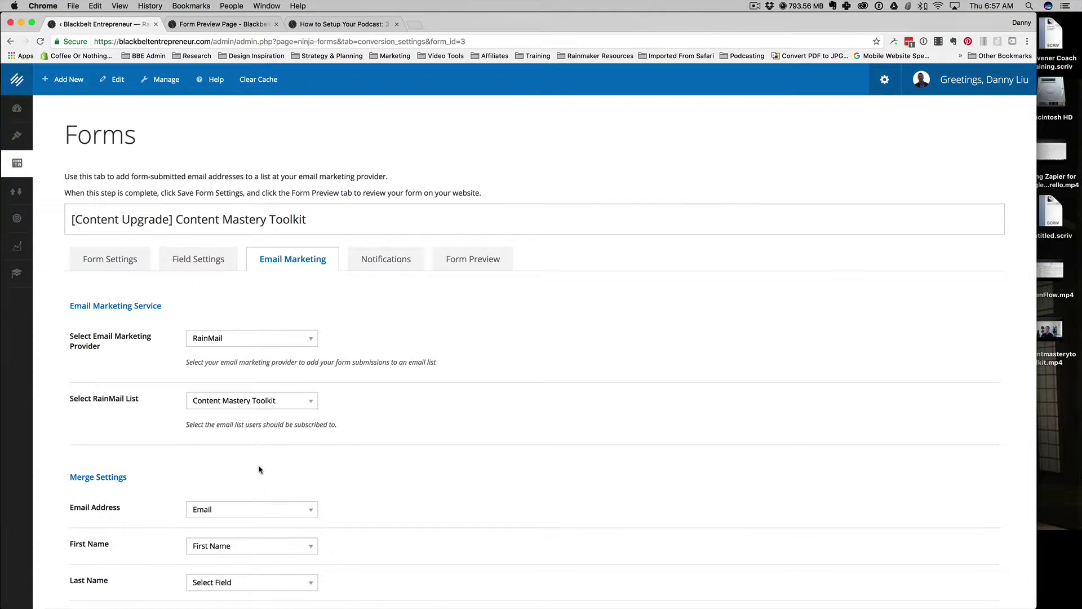
{"action": "scroll", "coordinate": [259, 470], "scroll_direction": "down", "scroll_amount": 1}
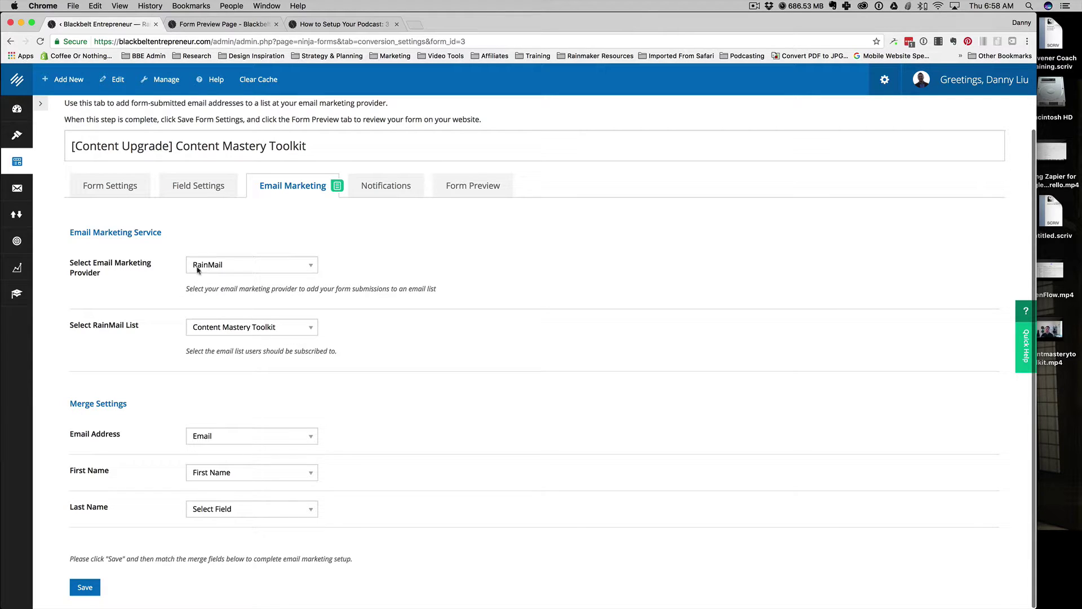
{"action": "left_click", "coordinate": [236, 268]}
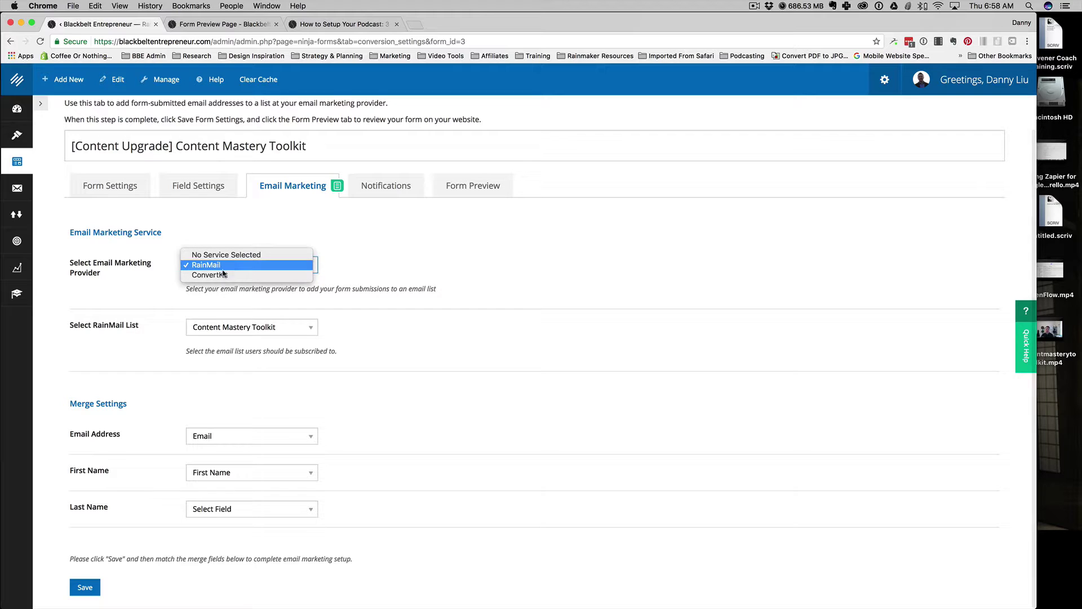
{"action": "left_click", "coordinate": [214, 266]}
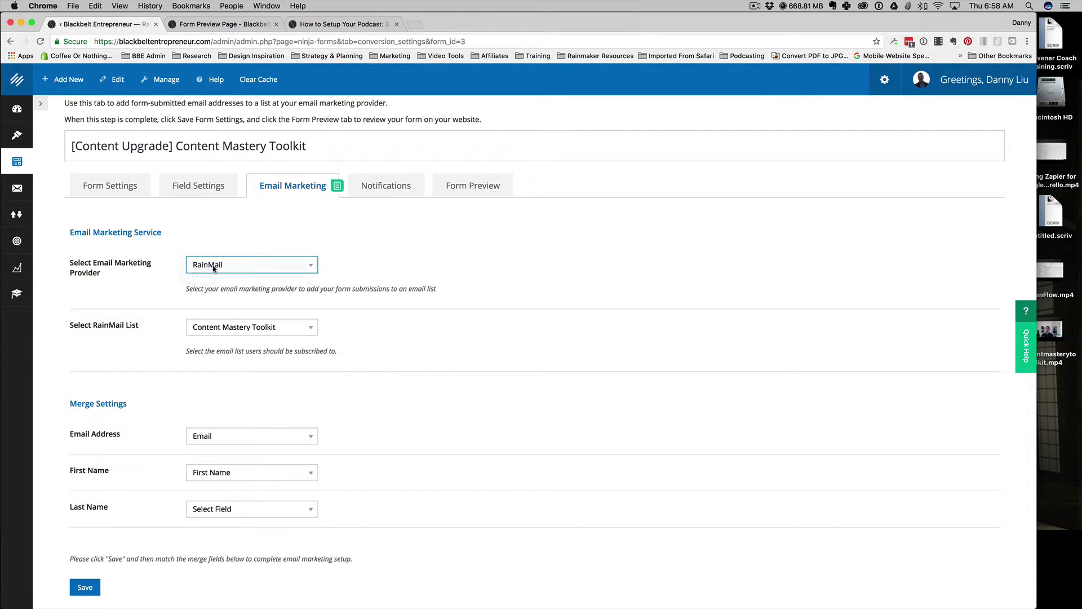
{"action": "scroll", "coordinate": [236, 389], "scroll_direction": "up", "scroll_amount": 2}
{"action": "scroll", "coordinate": [257, 402], "scroll_direction": "down", "scroll_amount": 2}
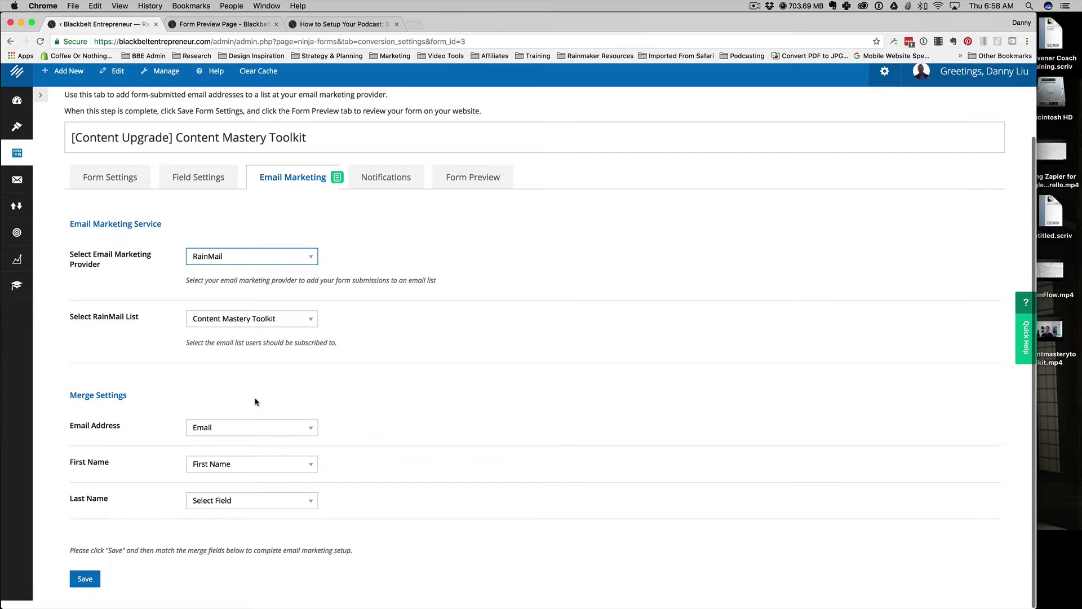
{"action": "left_click", "coordinate": [386, 188]}
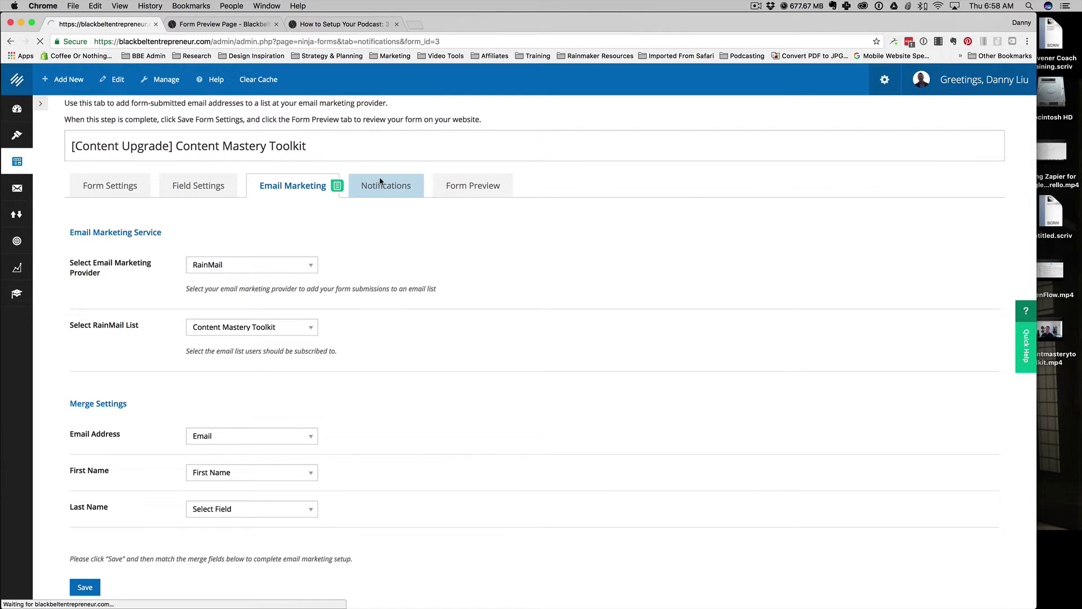
Review the Email Confirmation Reminder Page redirect and the admin new-subscriber email notifications.
{"action": "mouse_move", "coordinate": [121, 383]}
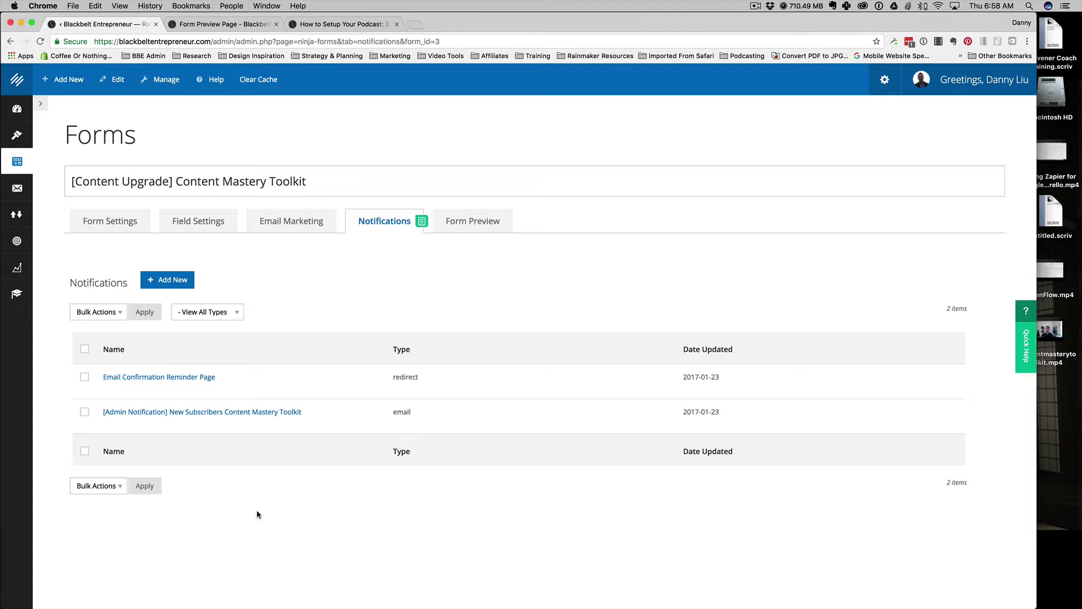
{"action": "mouse_move", "coordinate": [232, 423]}
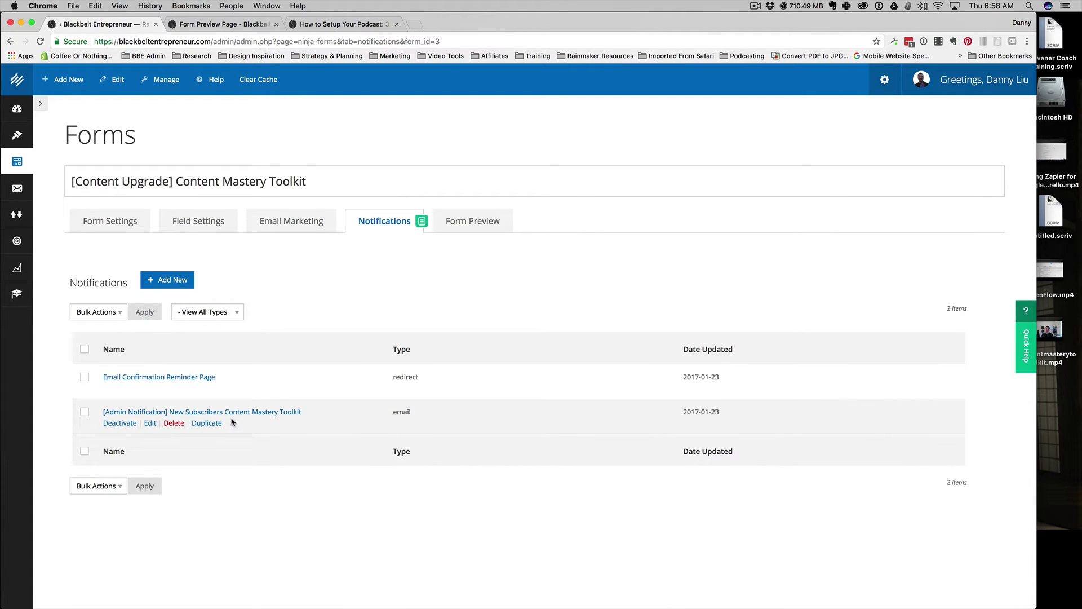